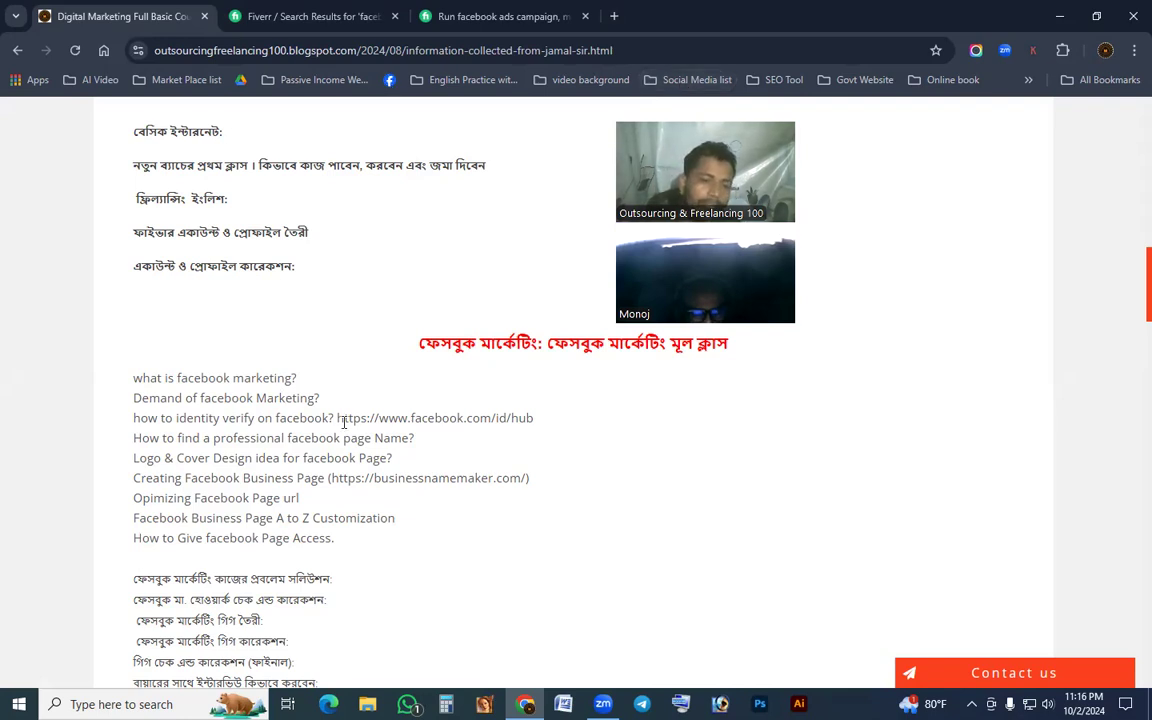
{"action": "left_click_drag", "start_coordinate": [338, 418], "coordinate": [566, 369]}
{"action": "left_click", "coordinate": [614, 16]}
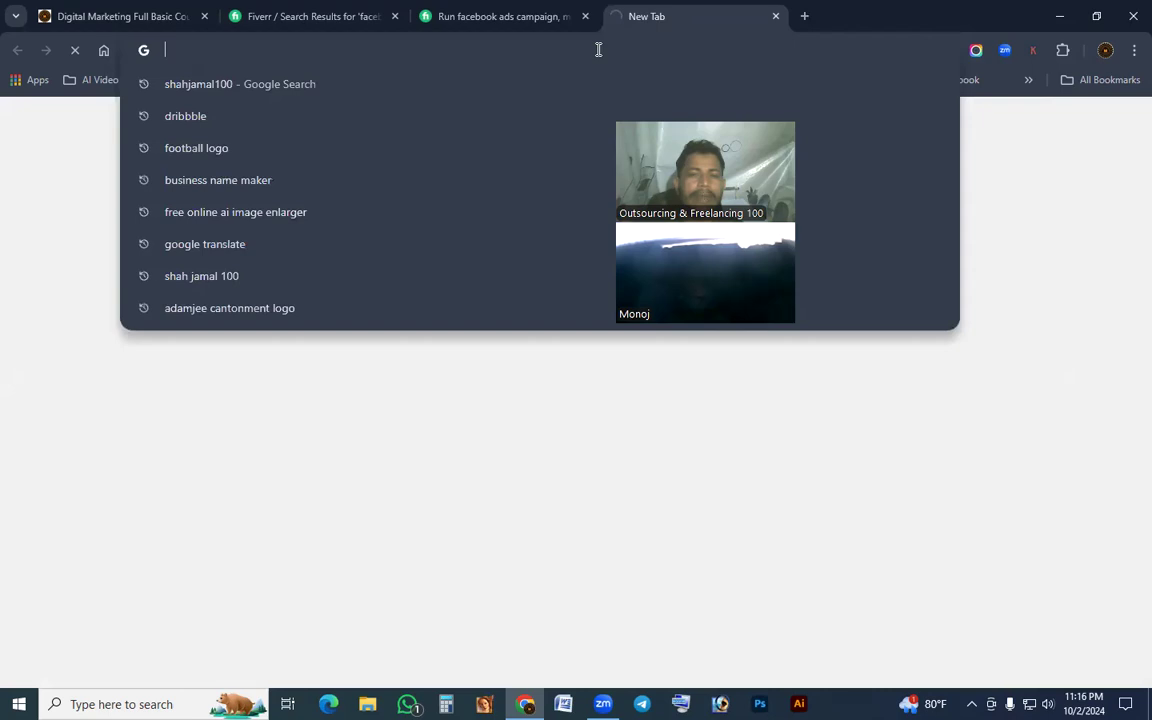
{"action": "type", "text": "www"}
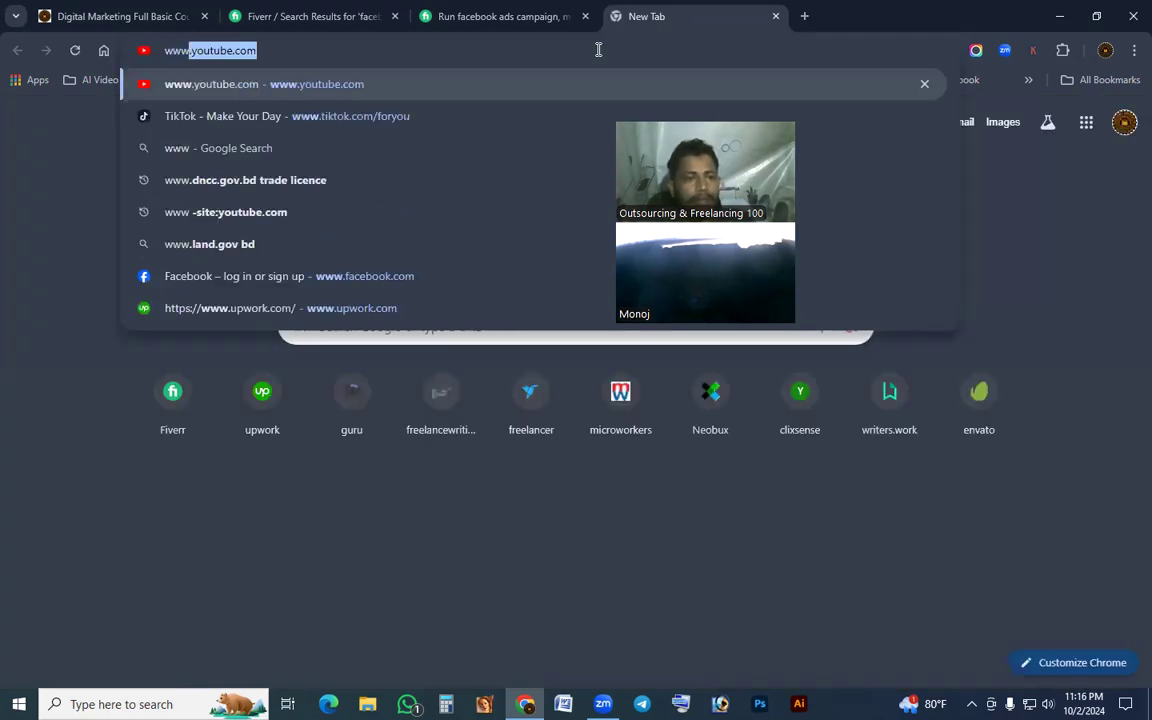
{"action": "key", "text": "BackSpace"}
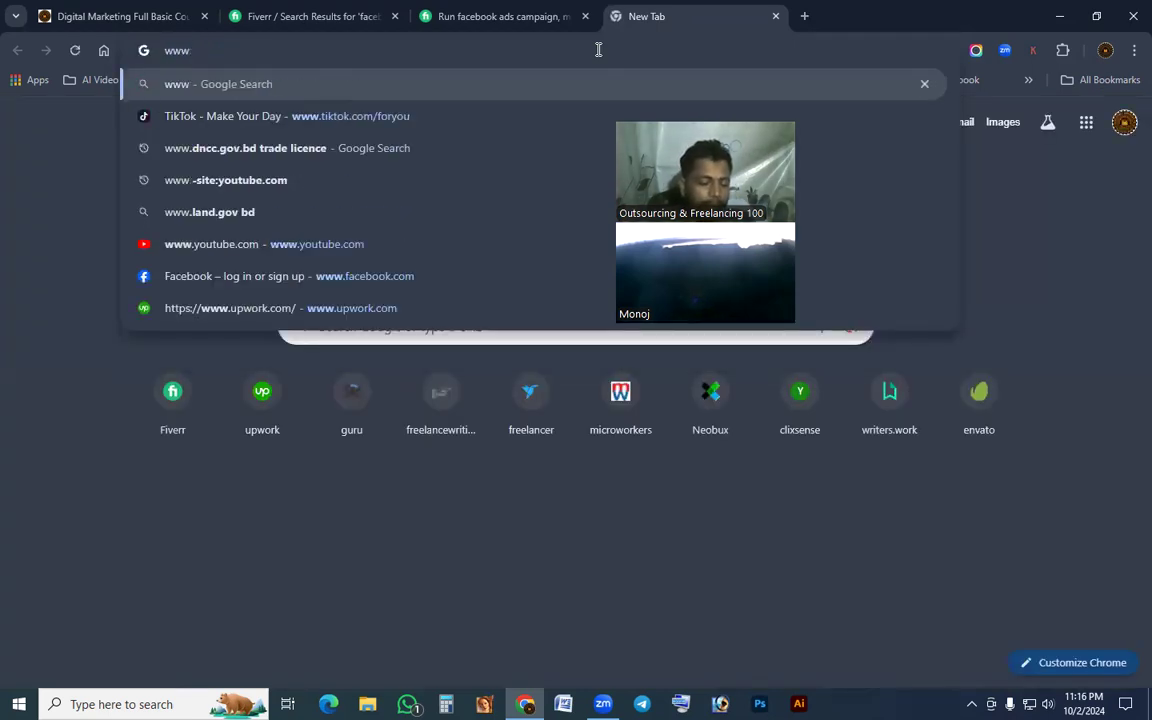
{"action": "type", "text": ".fa"}
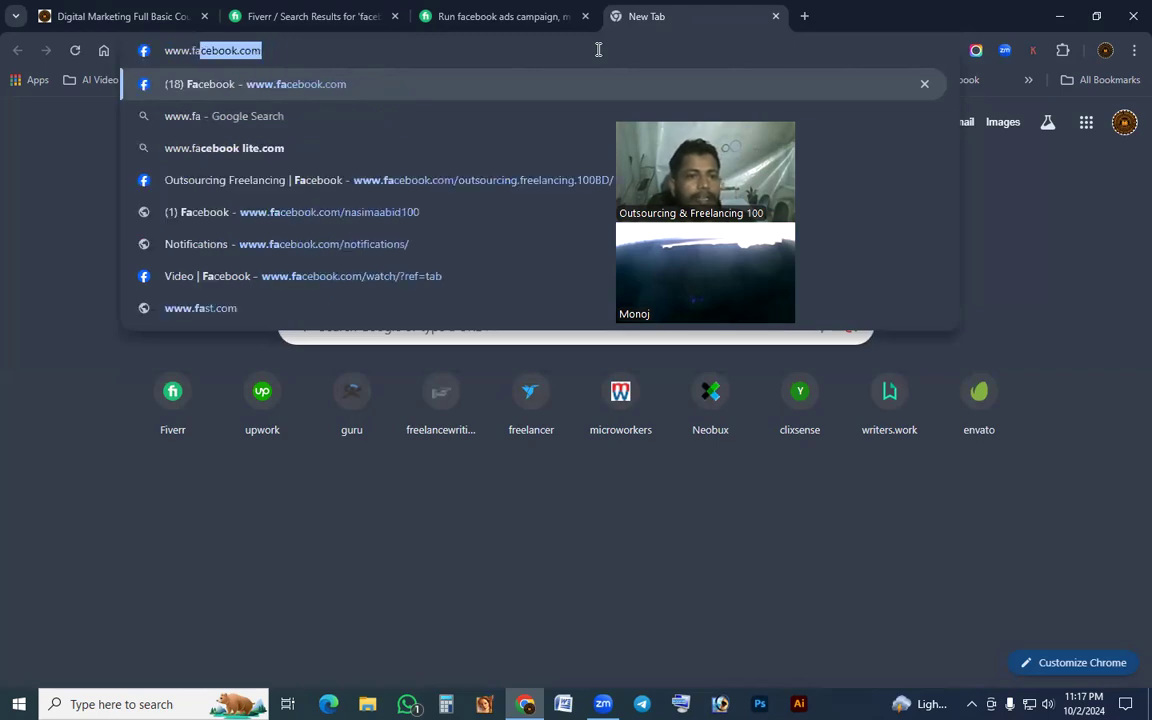
{"action": "key", "text": "Right"}
{"action": "type", "text": "/"}
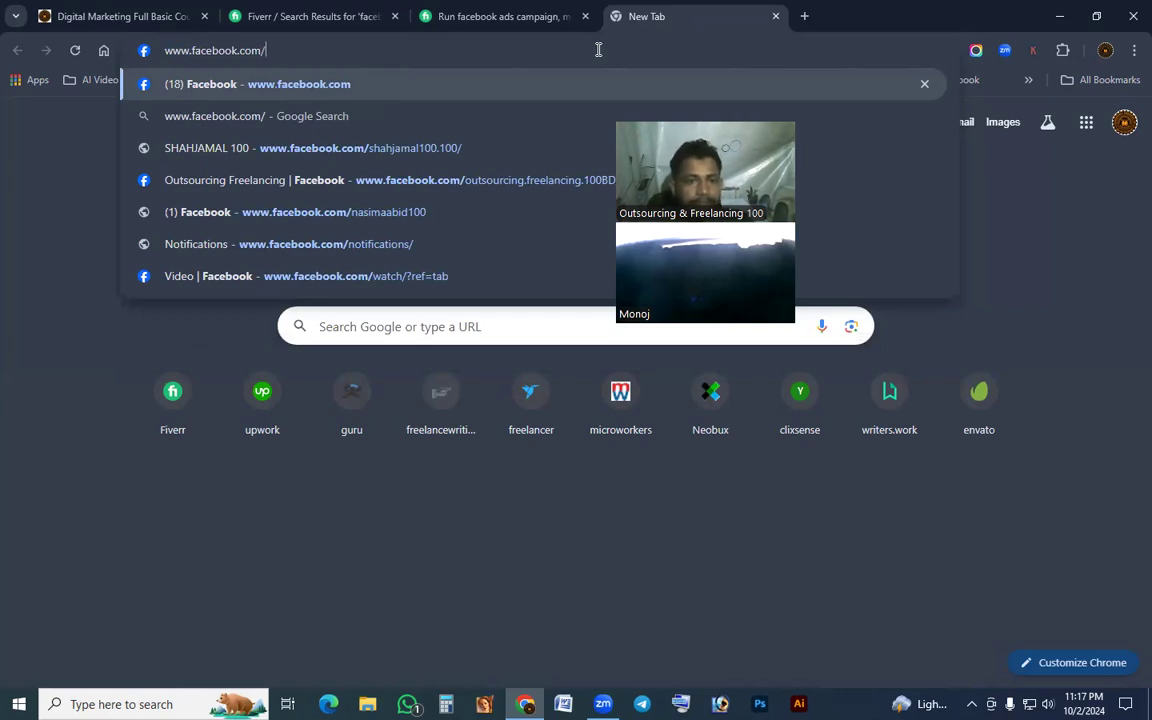
{"action": "left_click", "coordinate": [125, 12]}
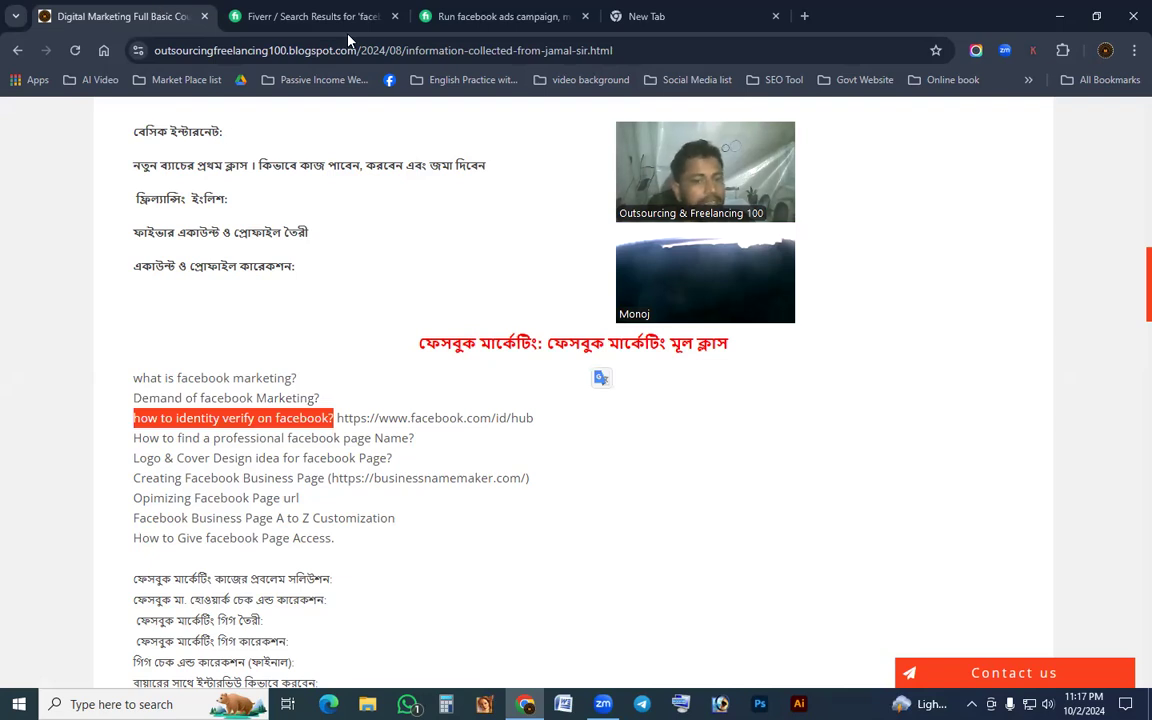
{"action": "left_click", "coordinate": [675, 12]}
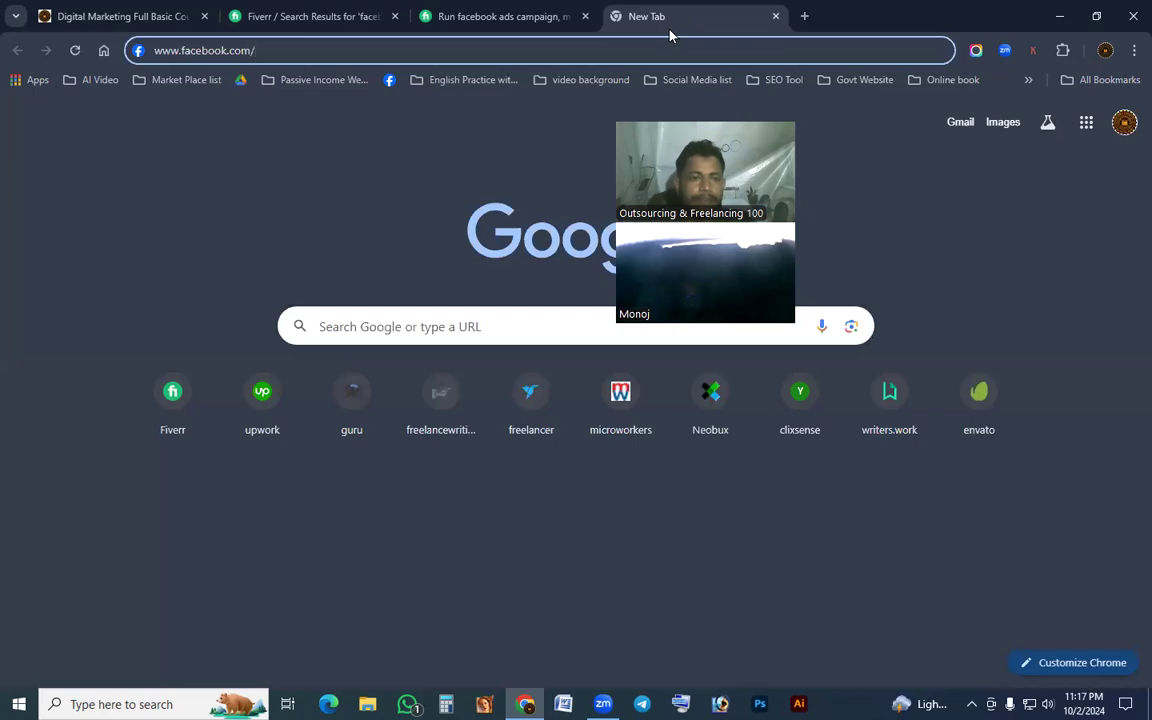
{"action": "type", "text": "id"}
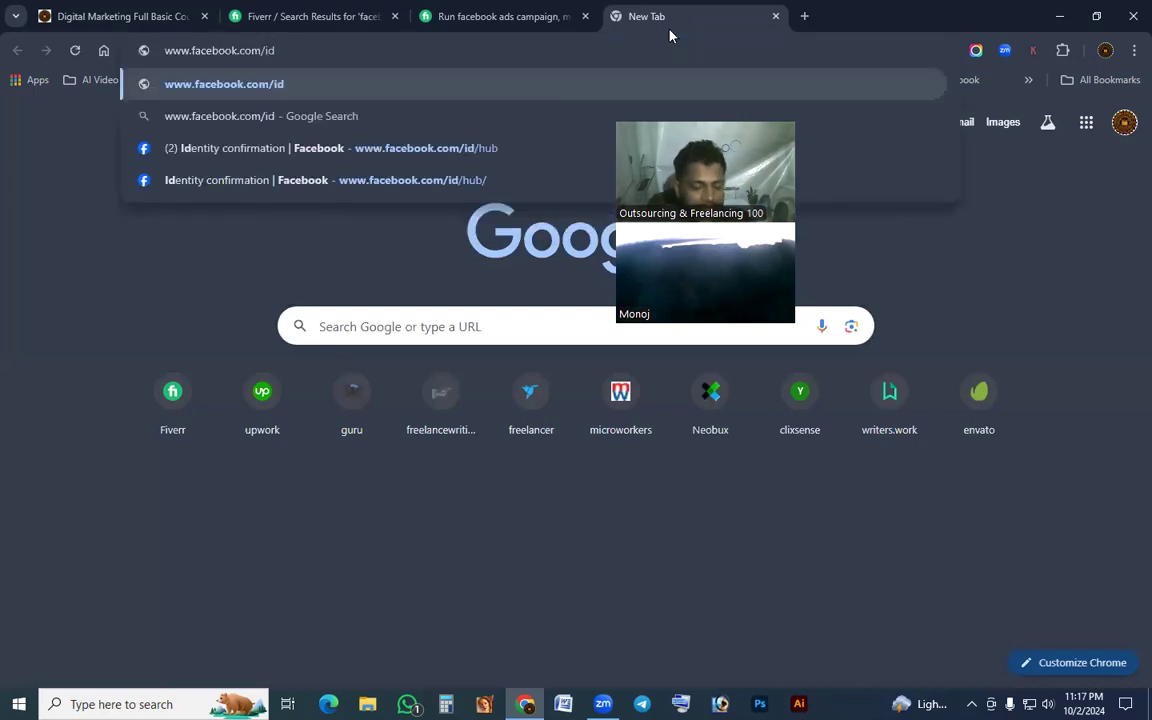
{"action": "type", "text": "/hu"}
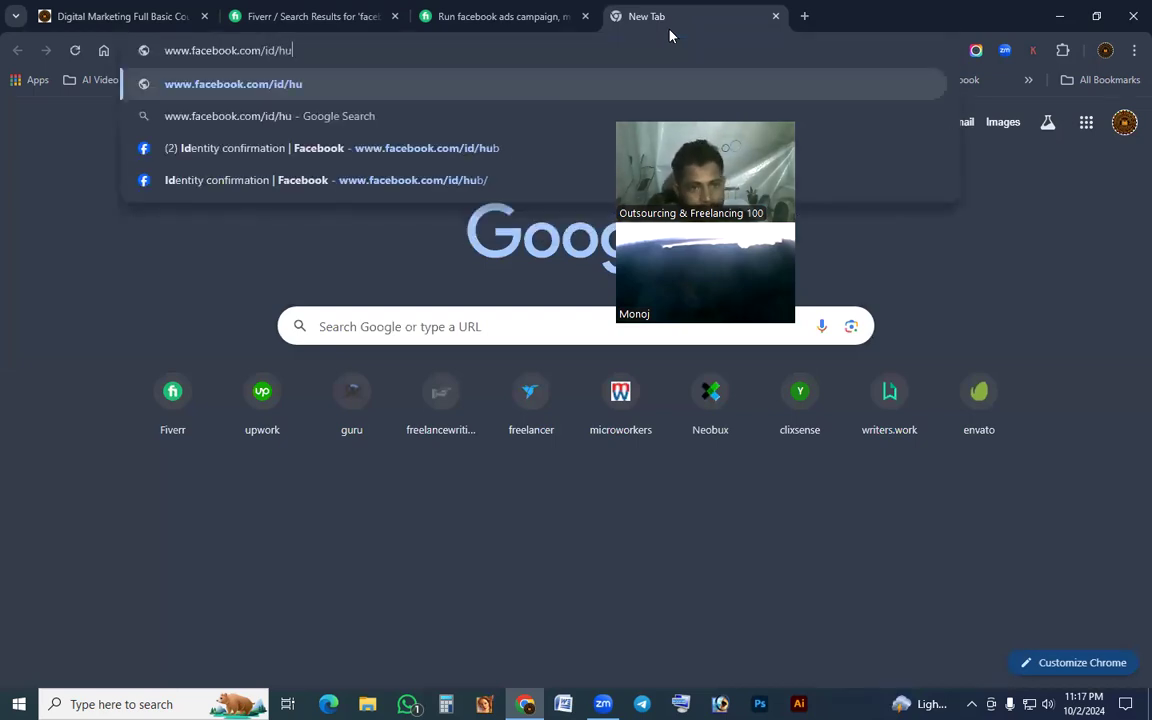
{"action": "type", "text": "b"}
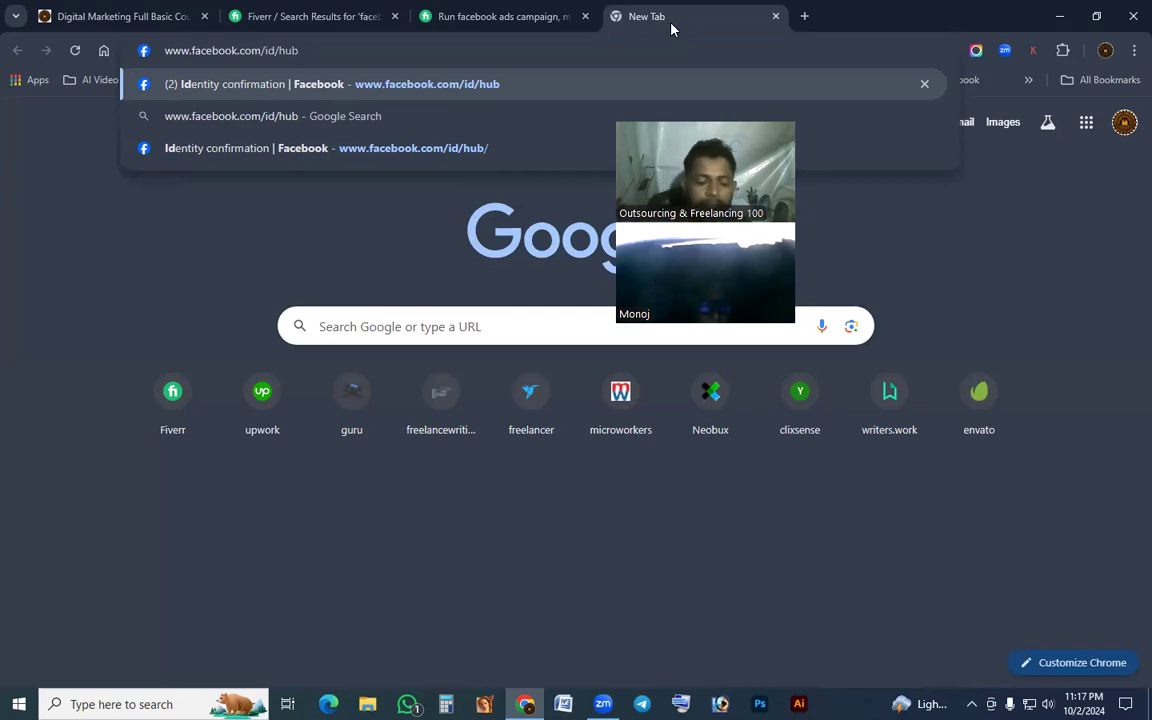
{"action": "key", "text": "Return"}
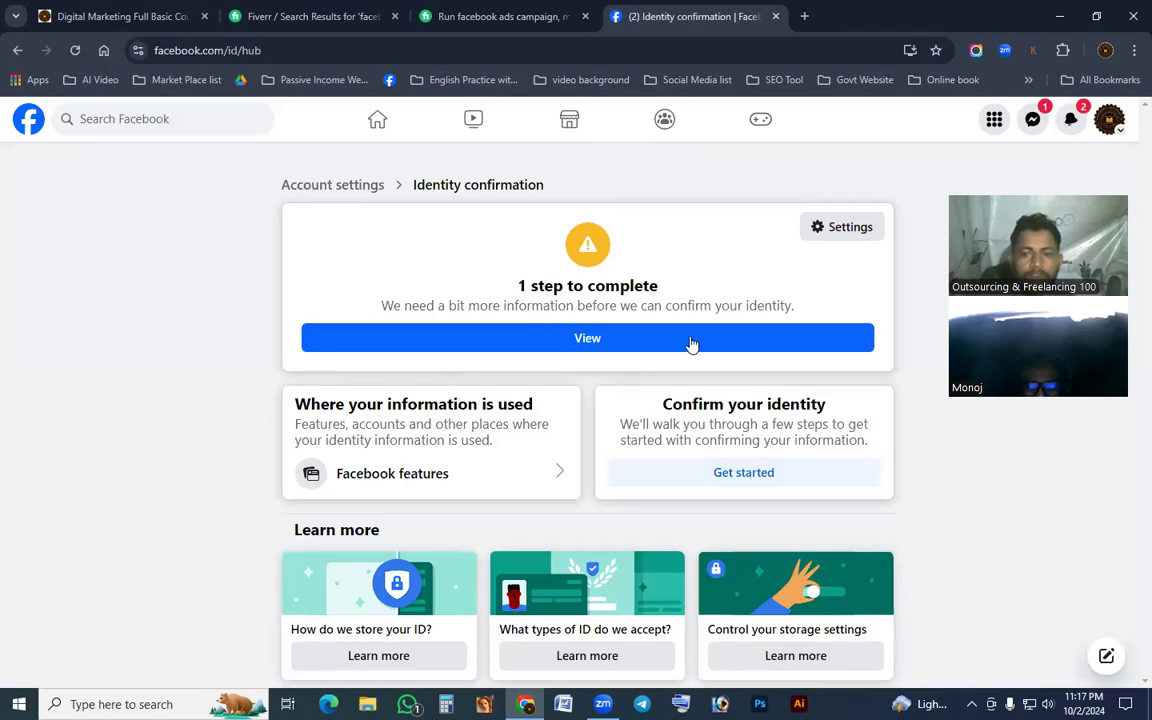
Review the methods offered for the outstanding identity confirmation step and exit without choosing one.
{"action": "left_click", "coordinate": [630, 340]}
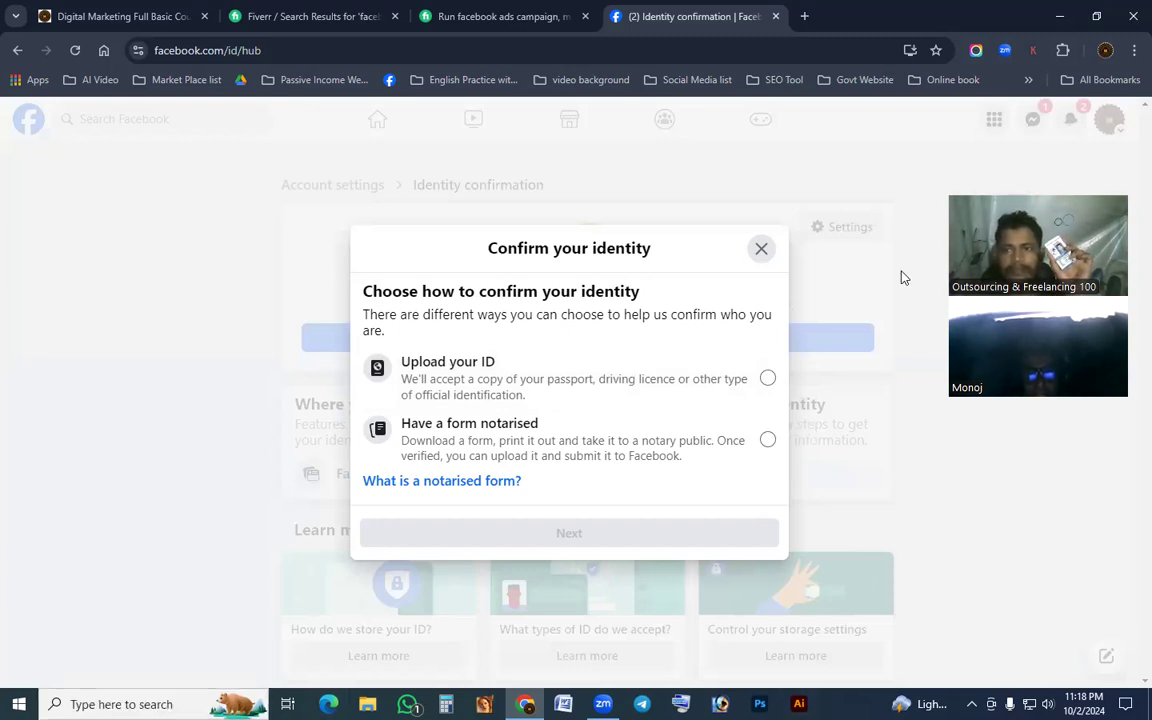
{"action": "left_click", "coordinate": [1059, 17]}
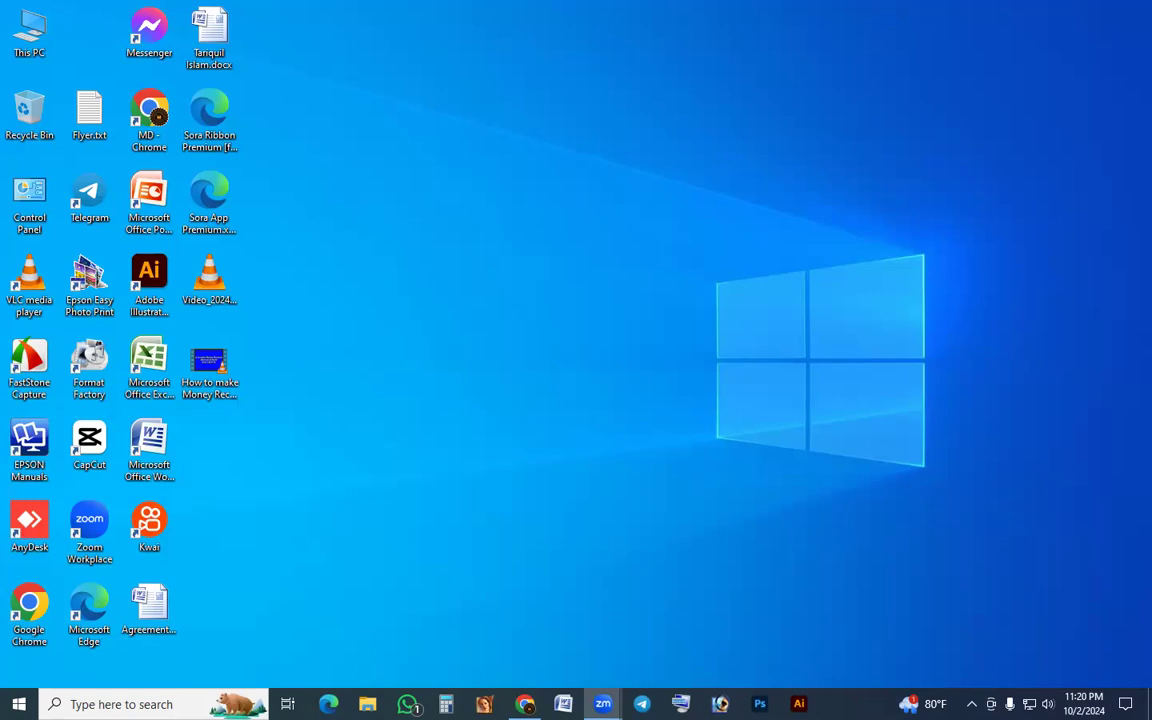
{"action": "key", "text": "alt+Tab"}
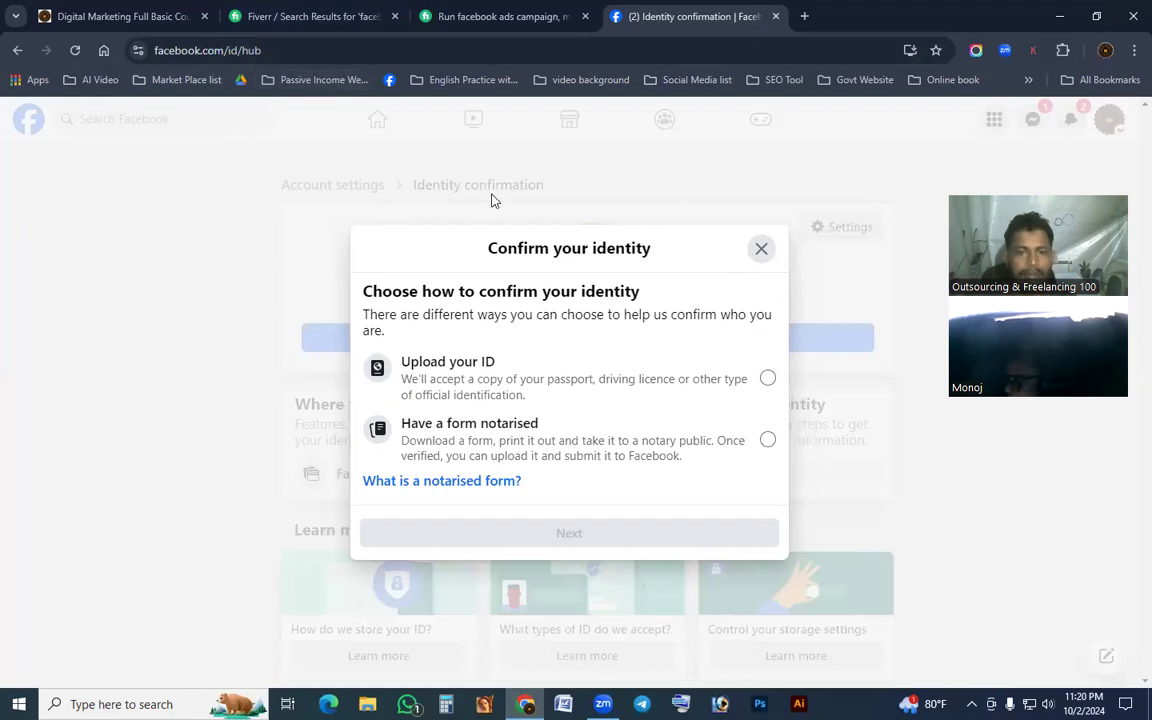
{"action": "key", "text": "Escape"}
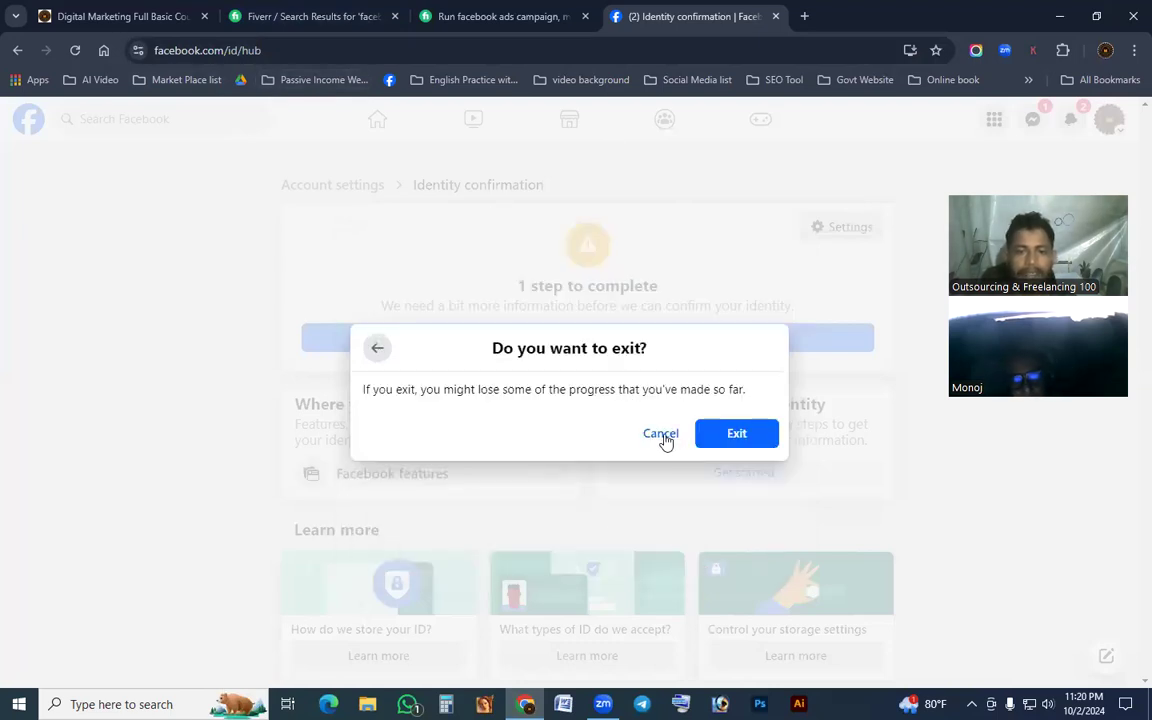
{"action": "left_click", "coordinate": [662, 434]}
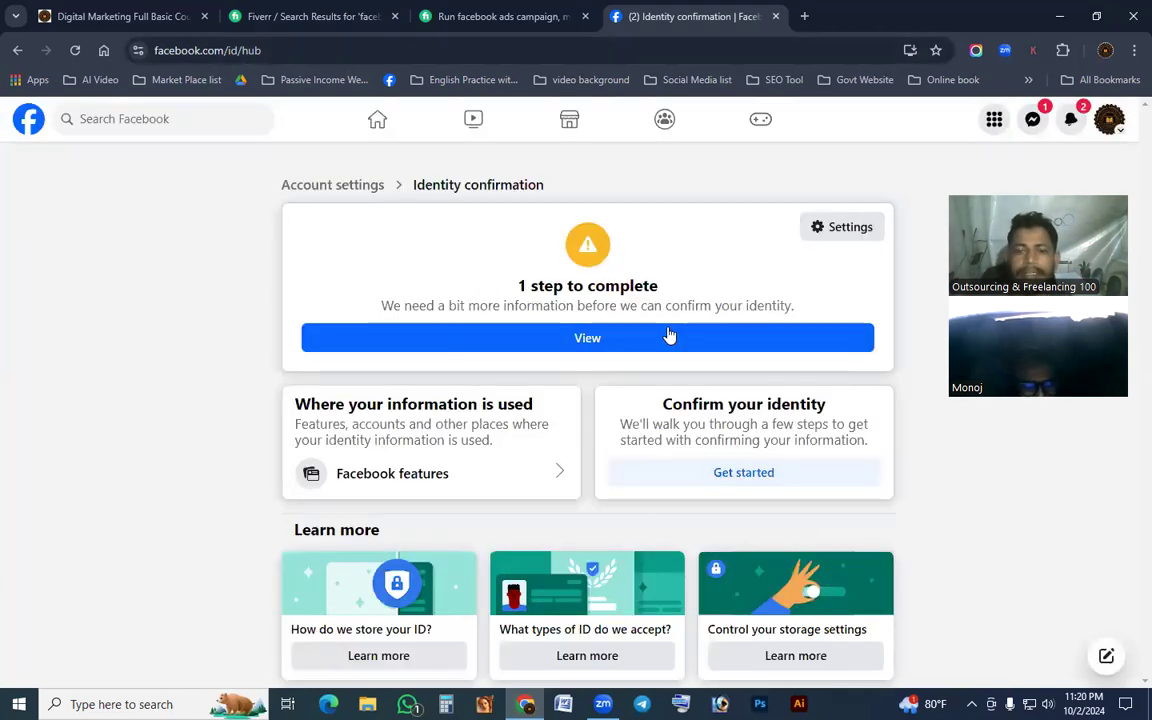
{"action": "left_click", "coordinate": [571, 342]}
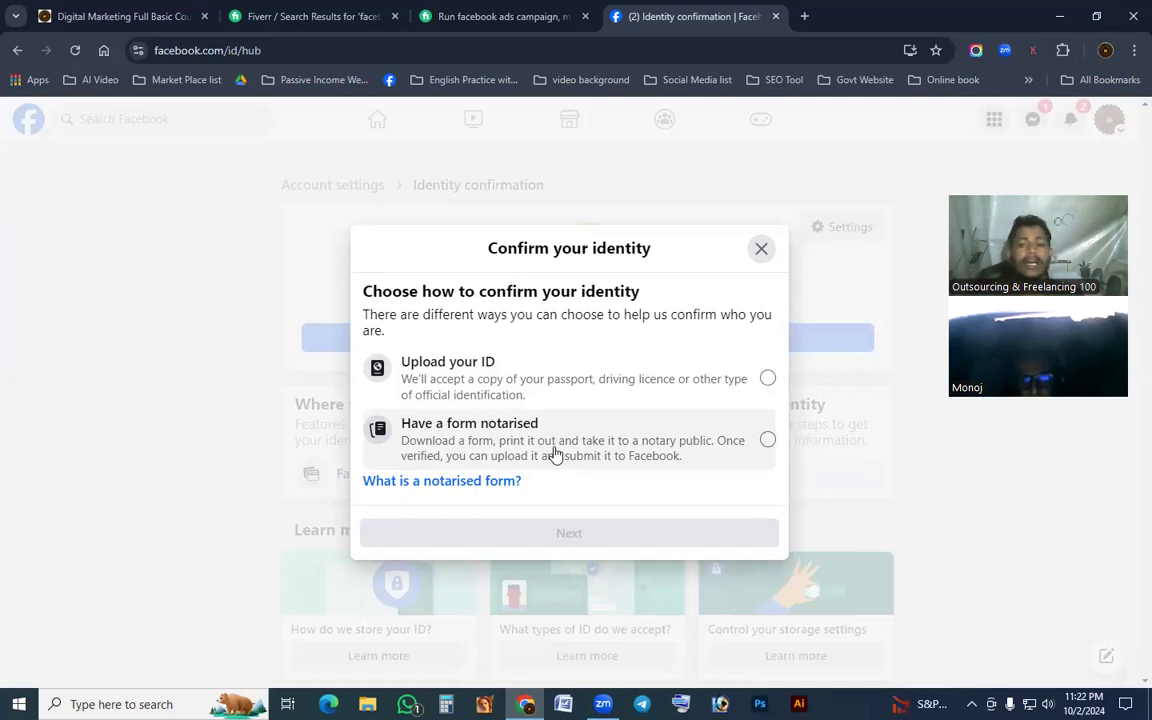
{"action": "left_click", "coordinate": [764, 251]}
{"action": "left_click", "coordinate": [738, 434]}
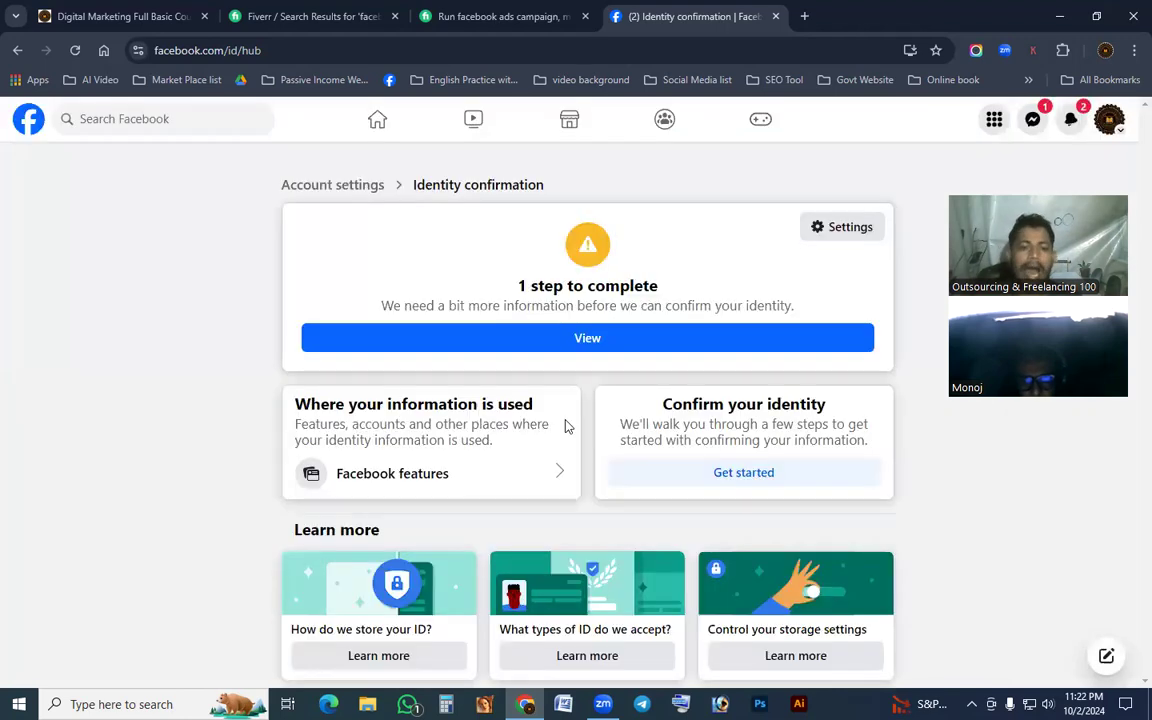
Outline the three reasons for confirming identity in red on a full-screen capture, discard the capture and close the reason list.
{"action": "left_click", "coordinate": [743, 476]}
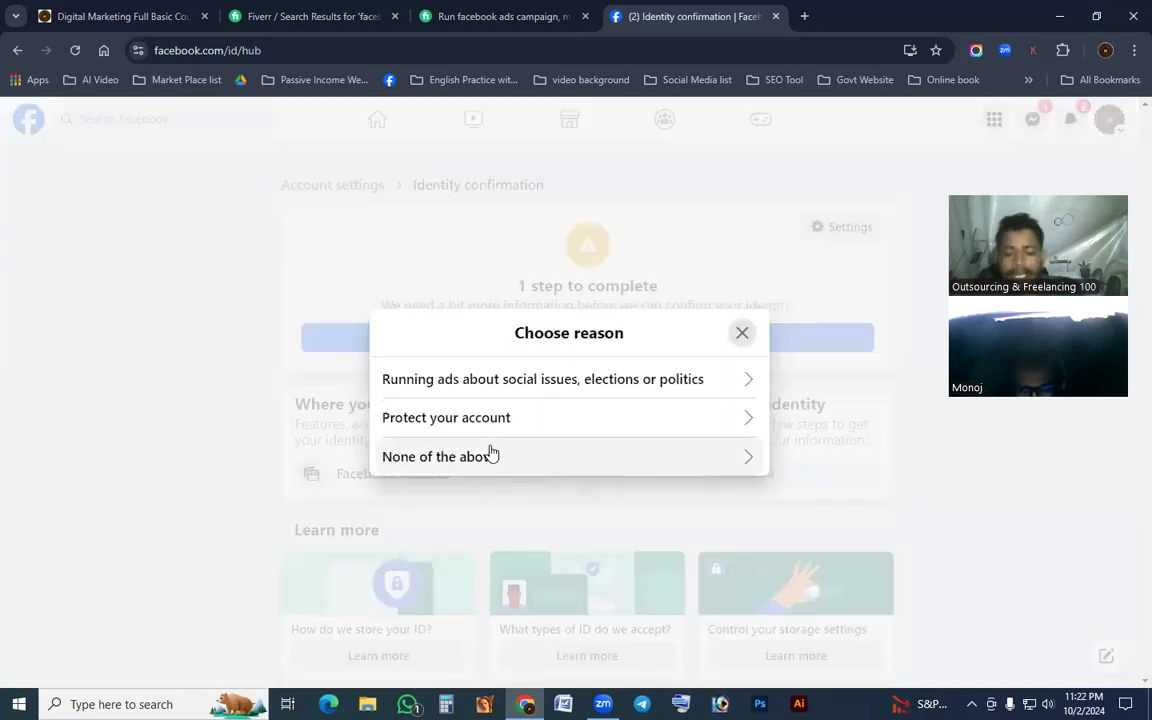
{"action": "key", "text": "Print"}
{"action": "left_click_drag", "start_coordinate": [2, 8], "coordinate": [1150, 718]}
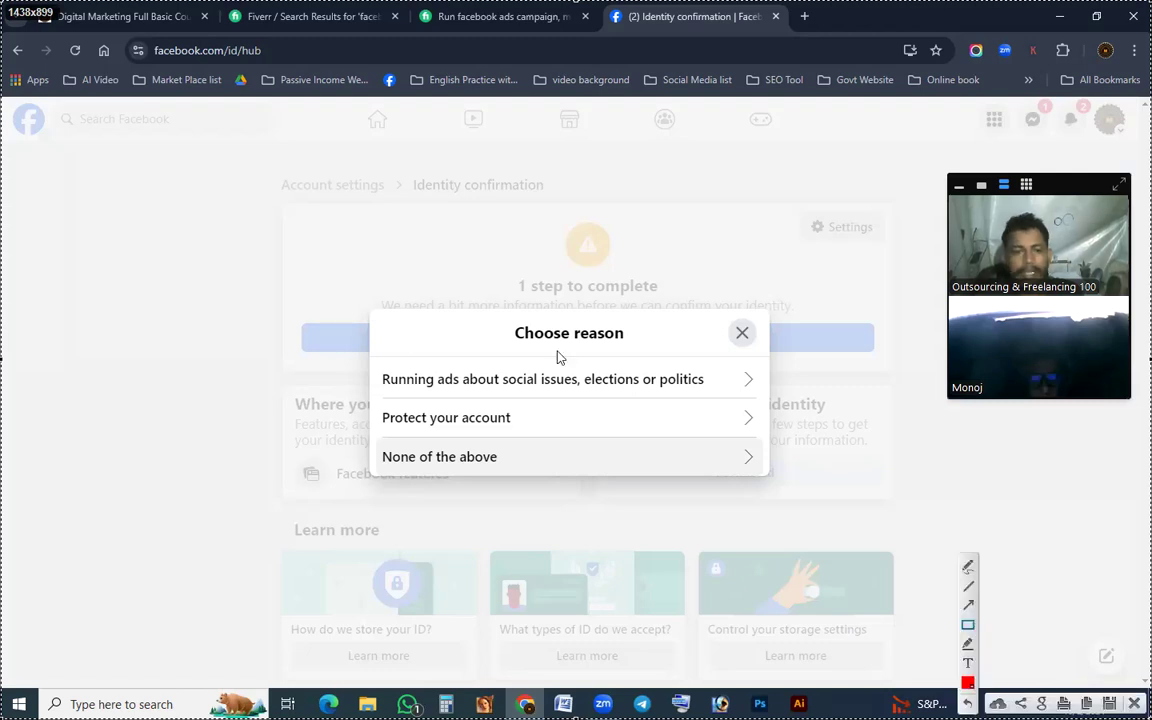
{"action": "mouse_move", "coordinate": [370, 361]}
{"action": "left_mouse_down"}
{"action": "mouse_move", "coordinate": [573, 401]}
{"action": "mouse_move", "coordinate": [764, 402]}
{"action": "left_mouse_up"}
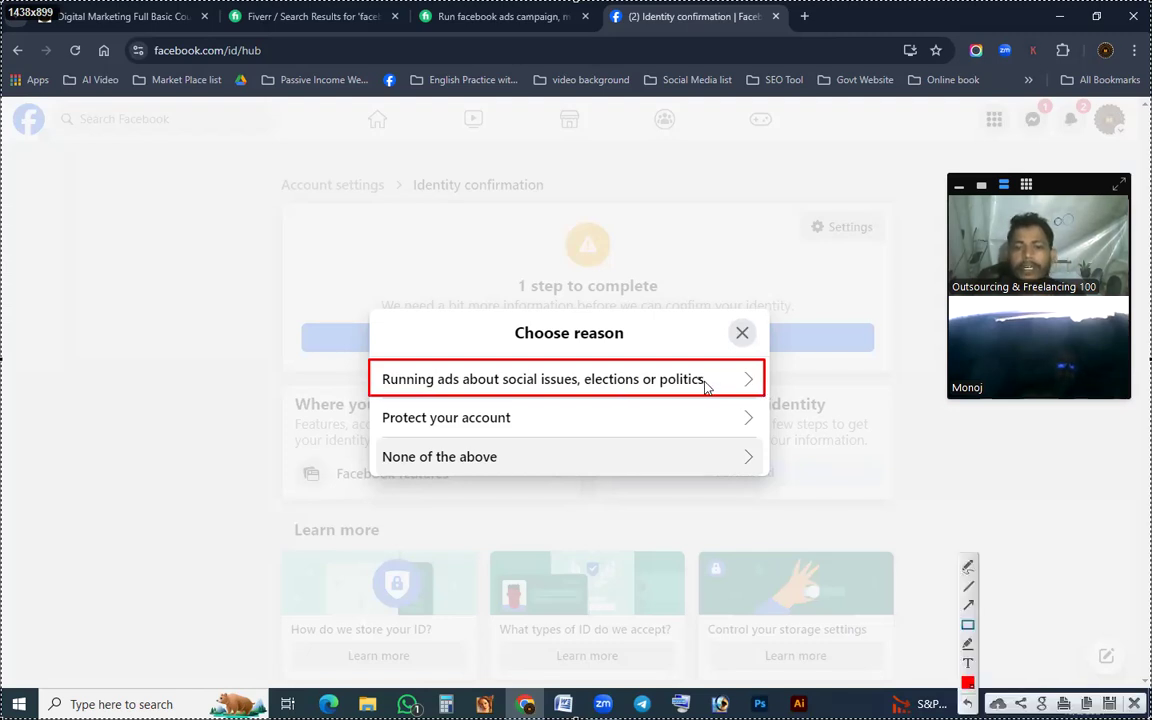
{"action": "left_click_drag", "start_coordinate": [376, 407], "coordinate": [538, 430]}
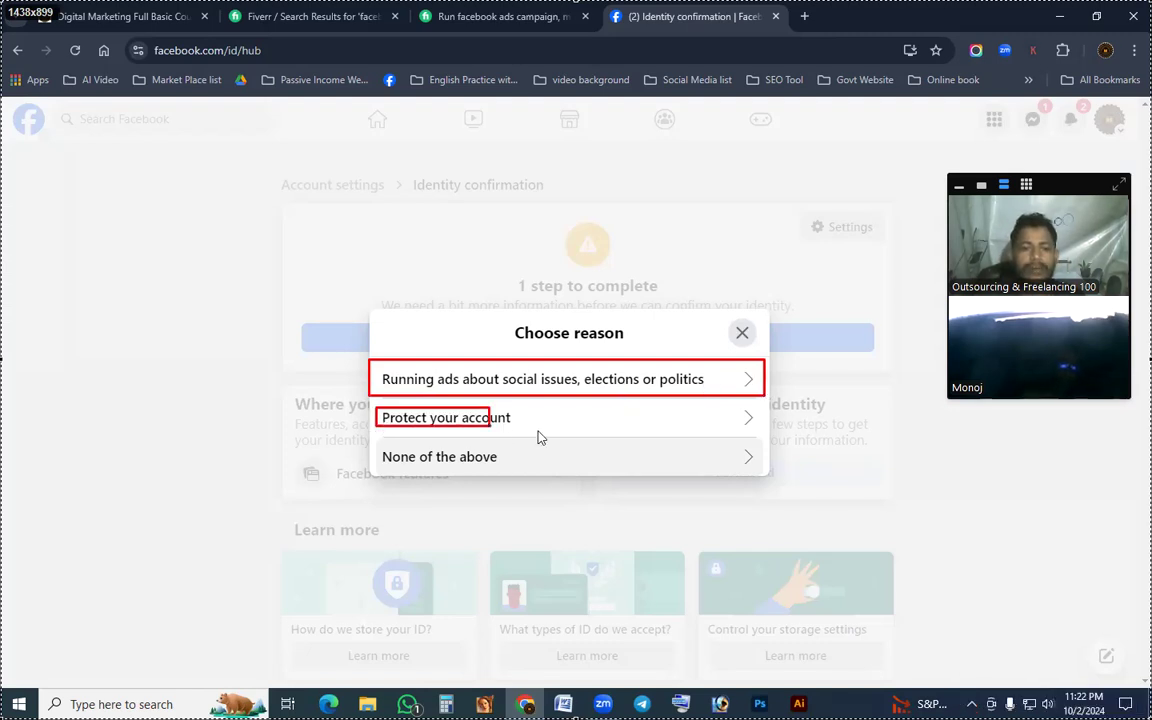
{"action": "left_click_drag", "start_coordinate": [379, 452], "coordinate": [543, 470]}
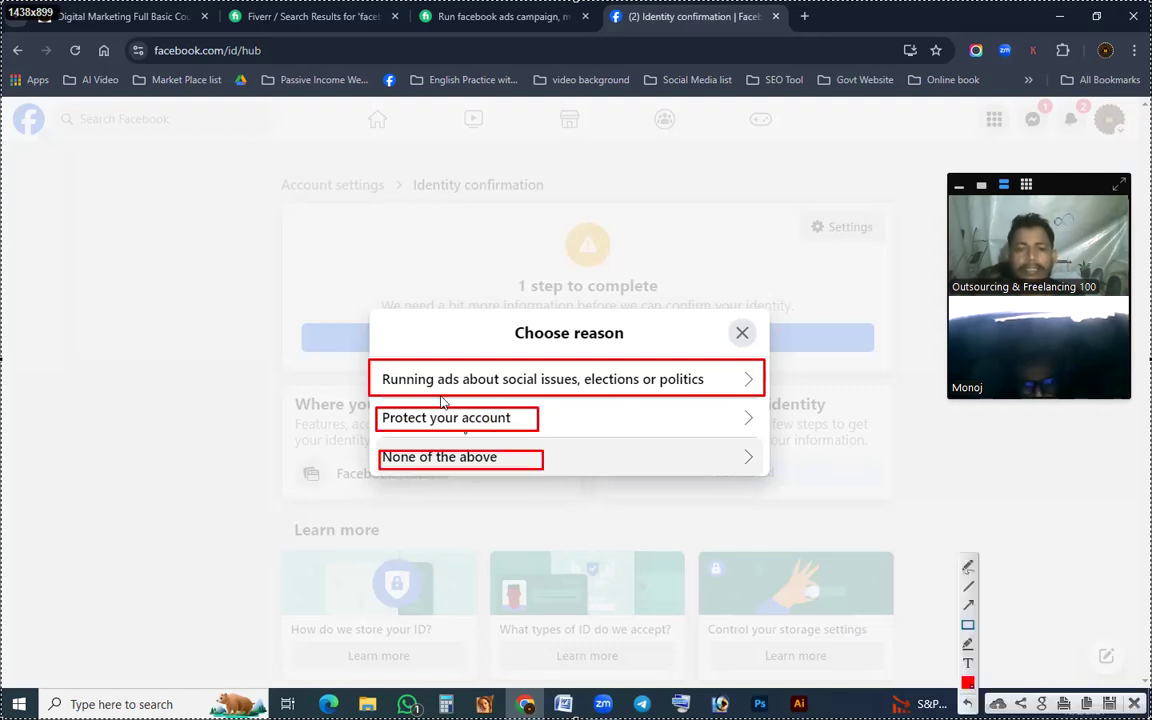
{"action": "right_click", "coordinate": [586, 412]}
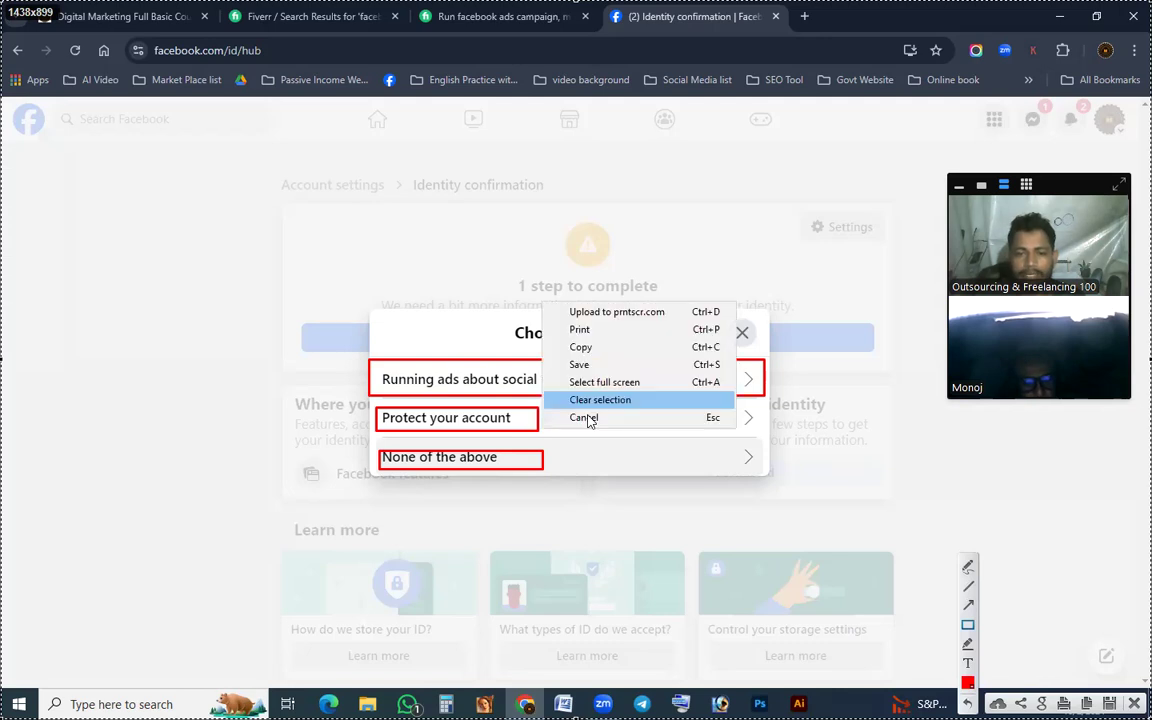
{"action": "left_click", "coordinate": [588, 419]}
{"action": "left_click", "coordinate": [742, 332]}
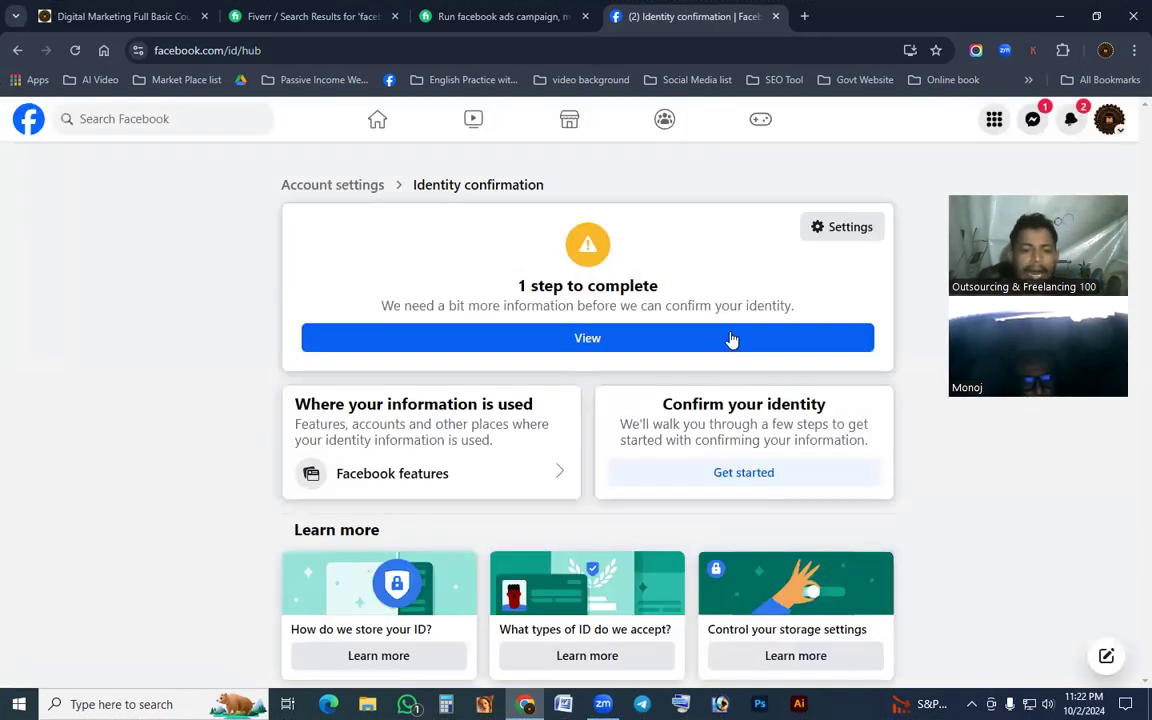
View the Facebook features that require identity confirmation and check the account's notifications.
{"action": "left_click", "coordinate": [476, 474]}
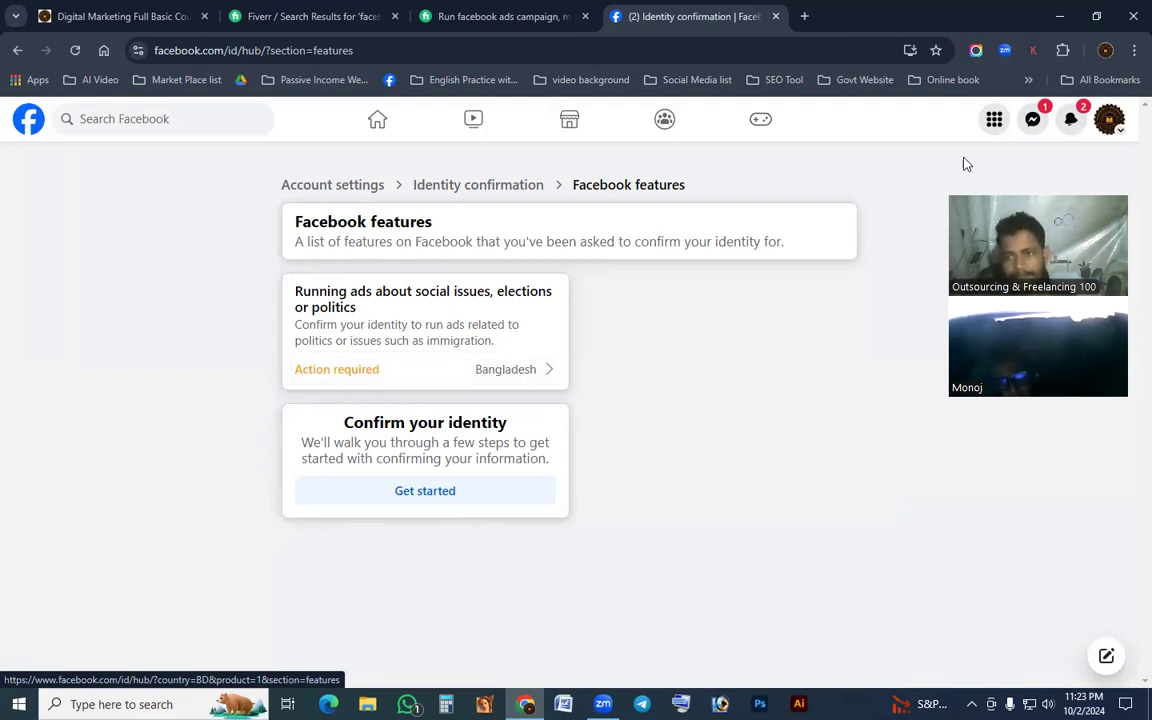
{"action": "left_click", "coordinate": [1070, 119]}
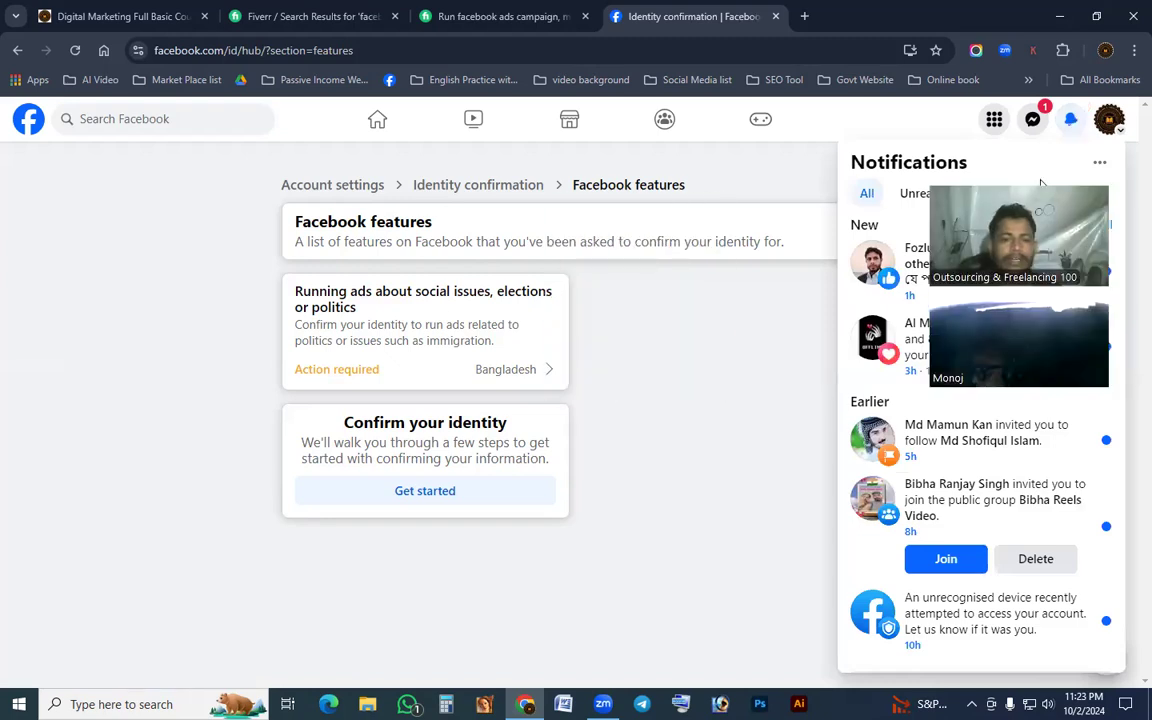
{"action": "left_click", "coordinate": [684, 343]}
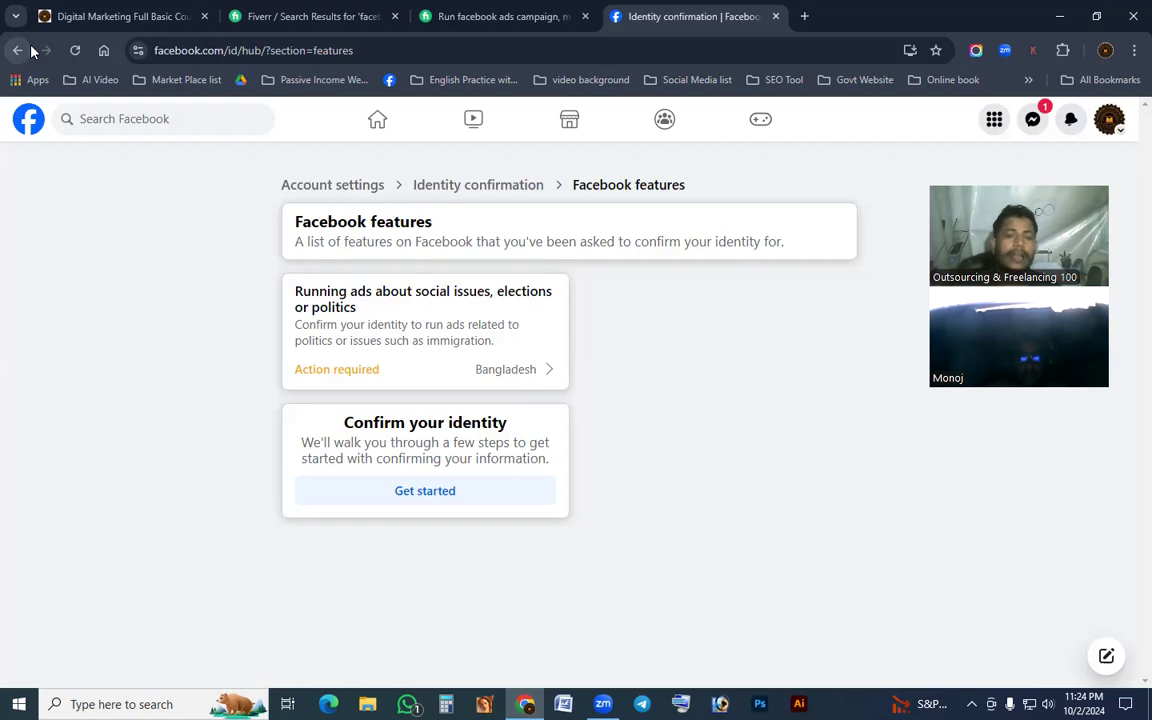
Return to the course outline and examine its Facebook marketing topics, highlighting the businessnamemaker.com link beside Creating Facebook Business Page.
{"action": "left_click", "coordinate": [110, 16]}
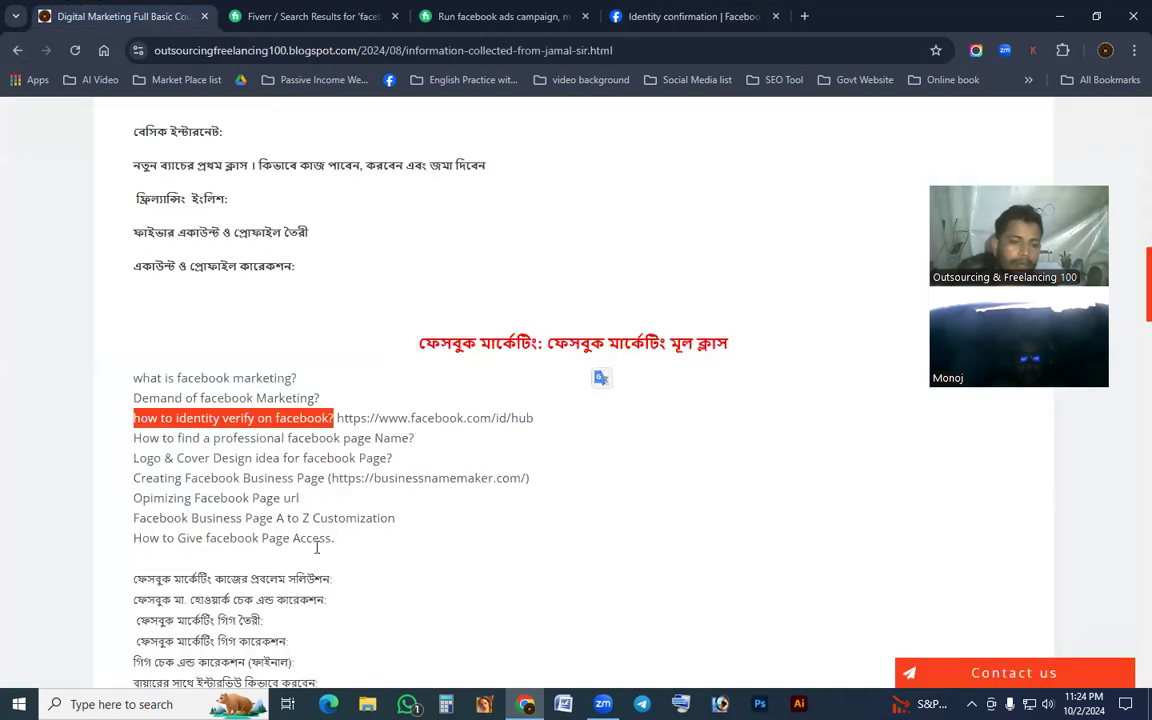
{"action": "scroll", "coordinate": [320, 515], "scroll_direction": "down", "scroll_amount": 2}
{"action": "scroll", "coordinate": [325, 513], "scroll_direction": "up", "scroll_amount": 1}
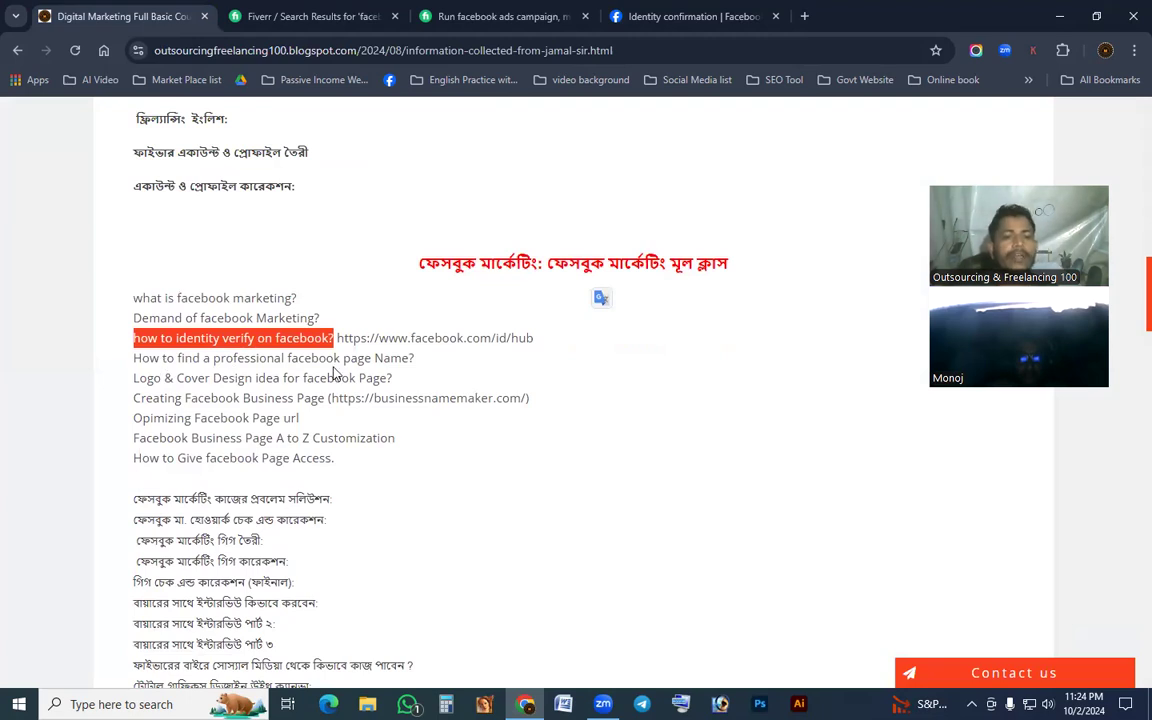
{"action": "left_click", "coordinate": [384, 360]}
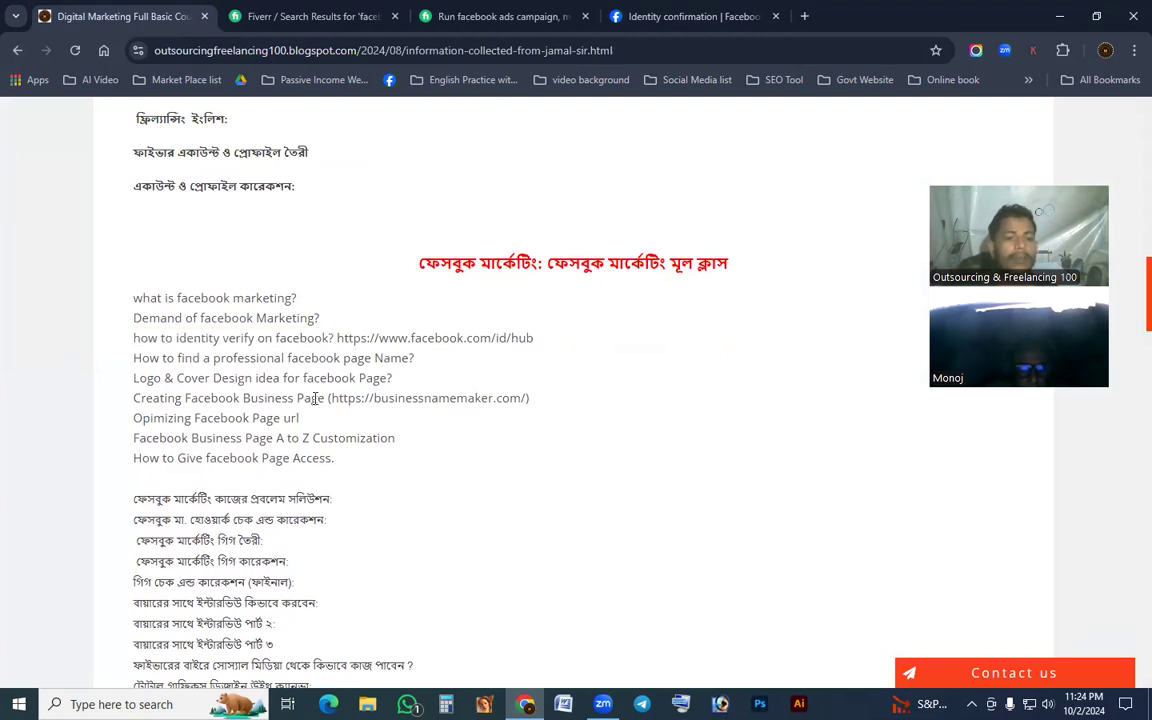
{"action": "left_click_drag", "start_coordinate": [328, 398], "coordinate": [546, 406]}
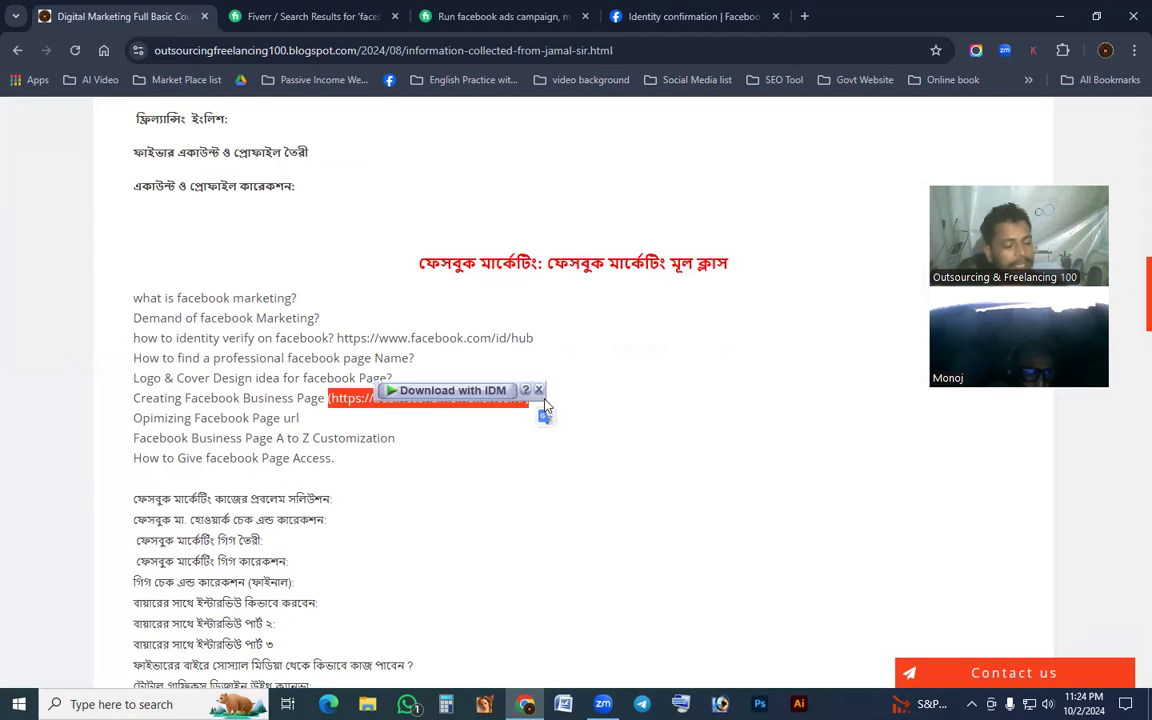
{"action": "left_click", "coordinate": [470, 362]}
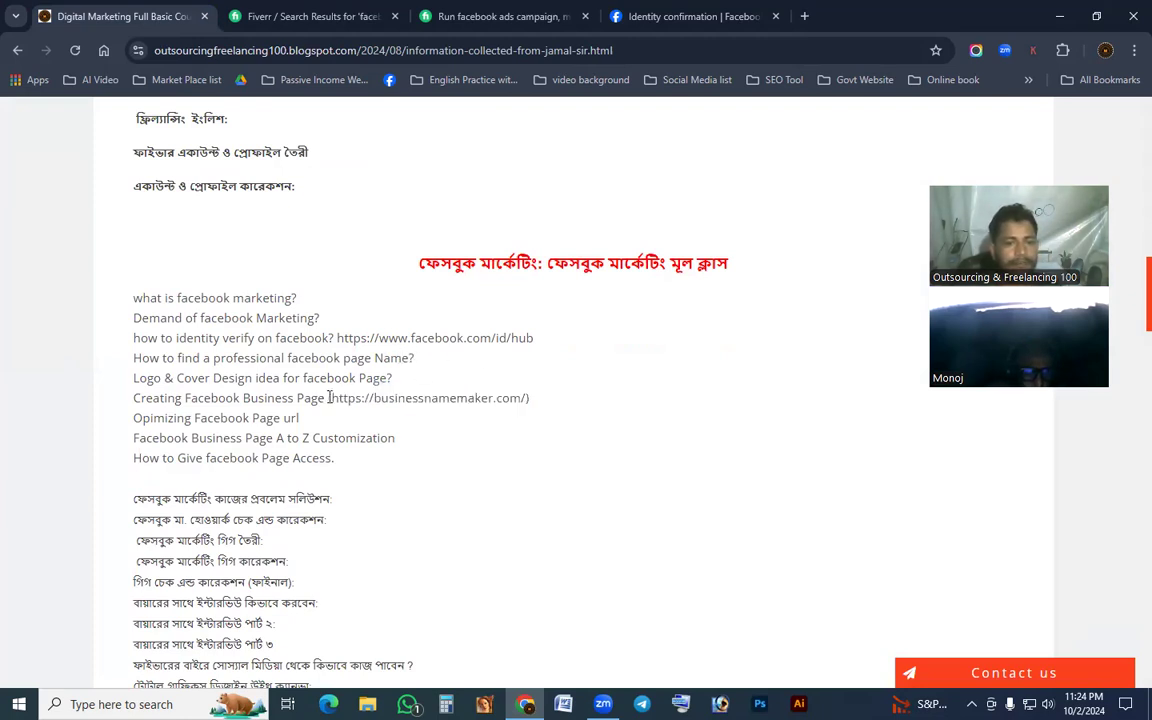
{"action": "left_click_drag", "start_coordinate": [376, 401], "coordinate": [548, 399]}
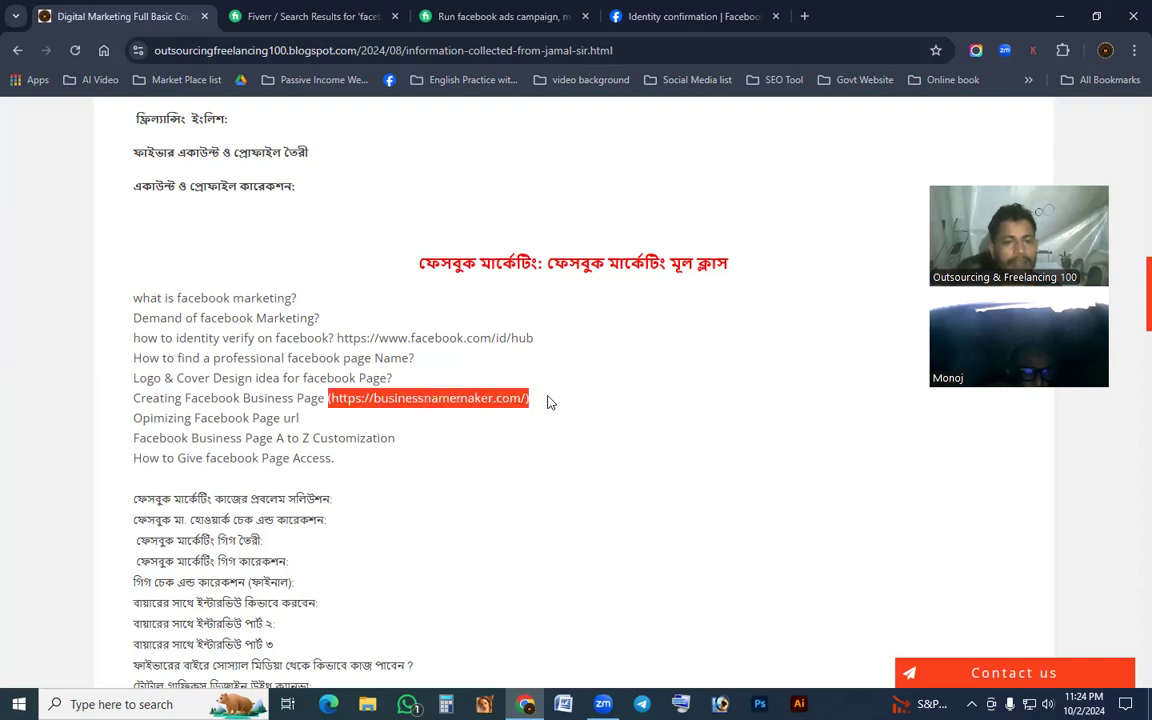
{"action": "left_click", "coordinate": [420, 366]}
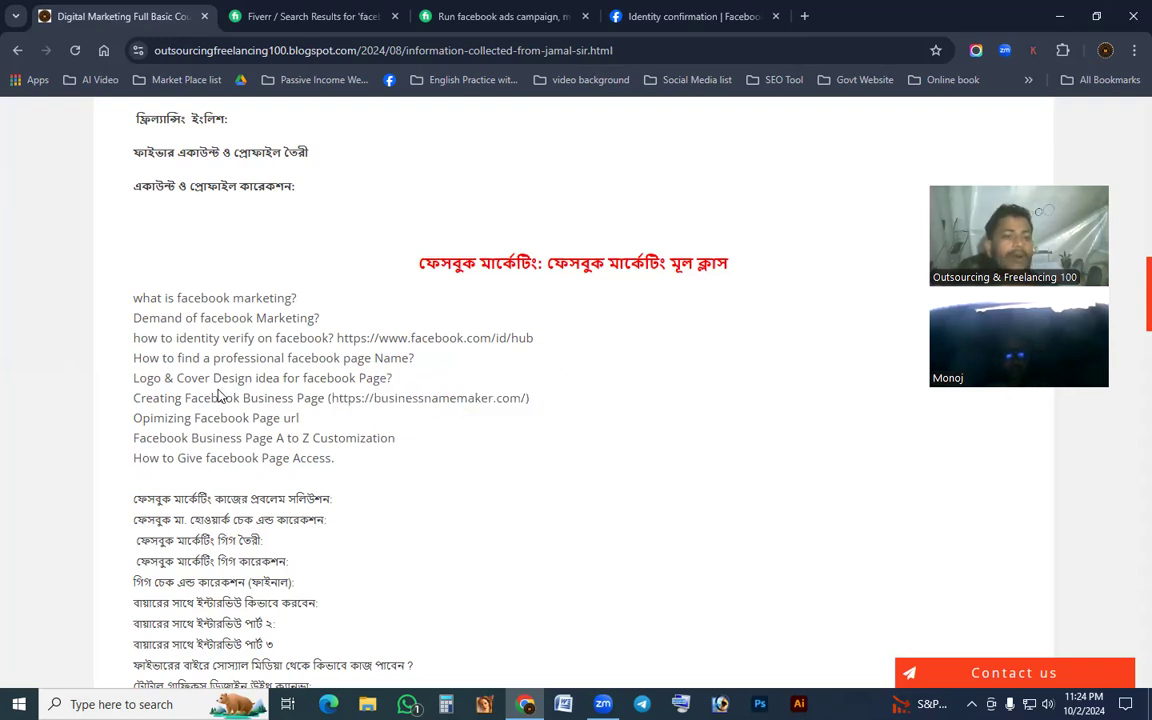
Copy the businessnamemaker.com link from the course outline, close the Facebook identity page and open the link in a new tab.
{"action": "left_click_drag", "start_coordinate": [327, 398], "coordinate": [606, 410]}
{"action": "key", "text": "ctrl+c"}
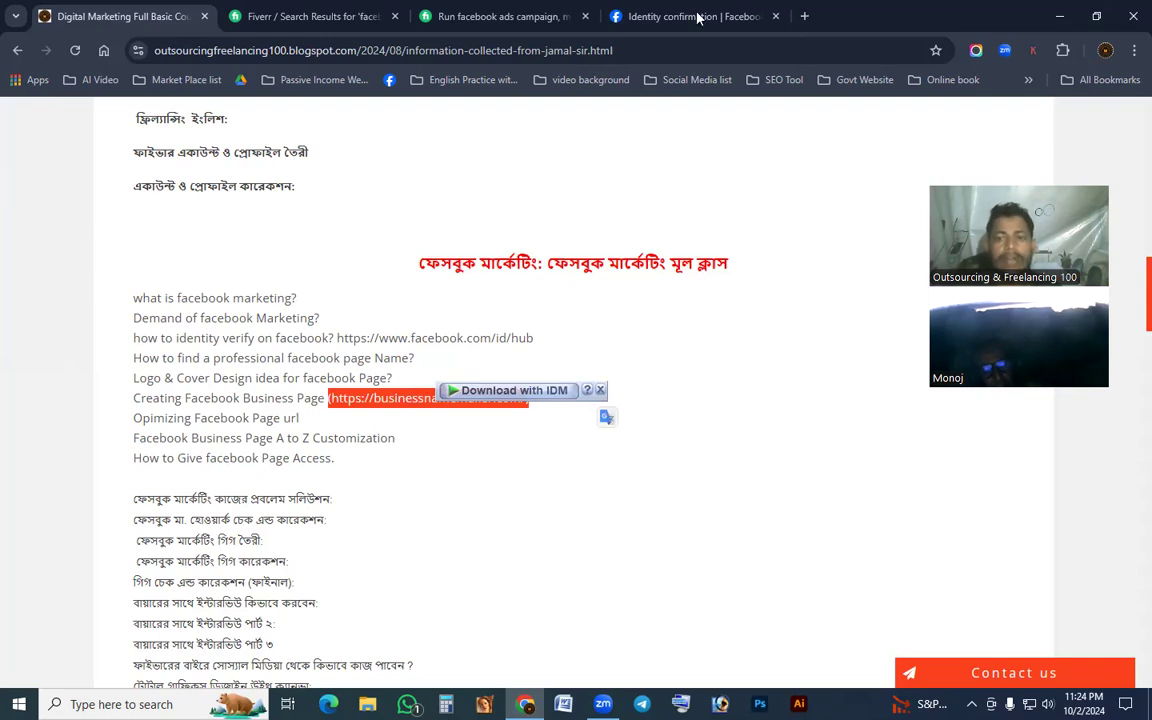
{"action": "left_click", "coordinate": [640, 16]}
{"action": "left_click", "coordinate": [771, 16]}
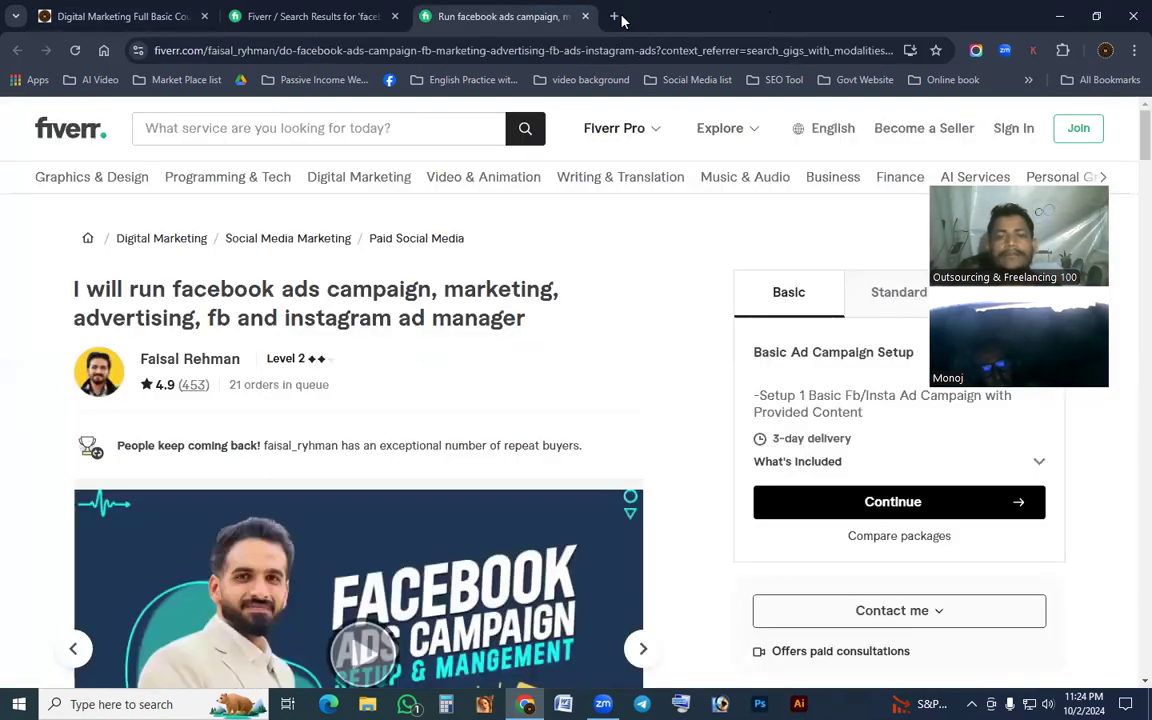
{"action": "left_click", "coordinate": [615, 16]}
{"action": "left_click", "coordinate": [612, 51]}
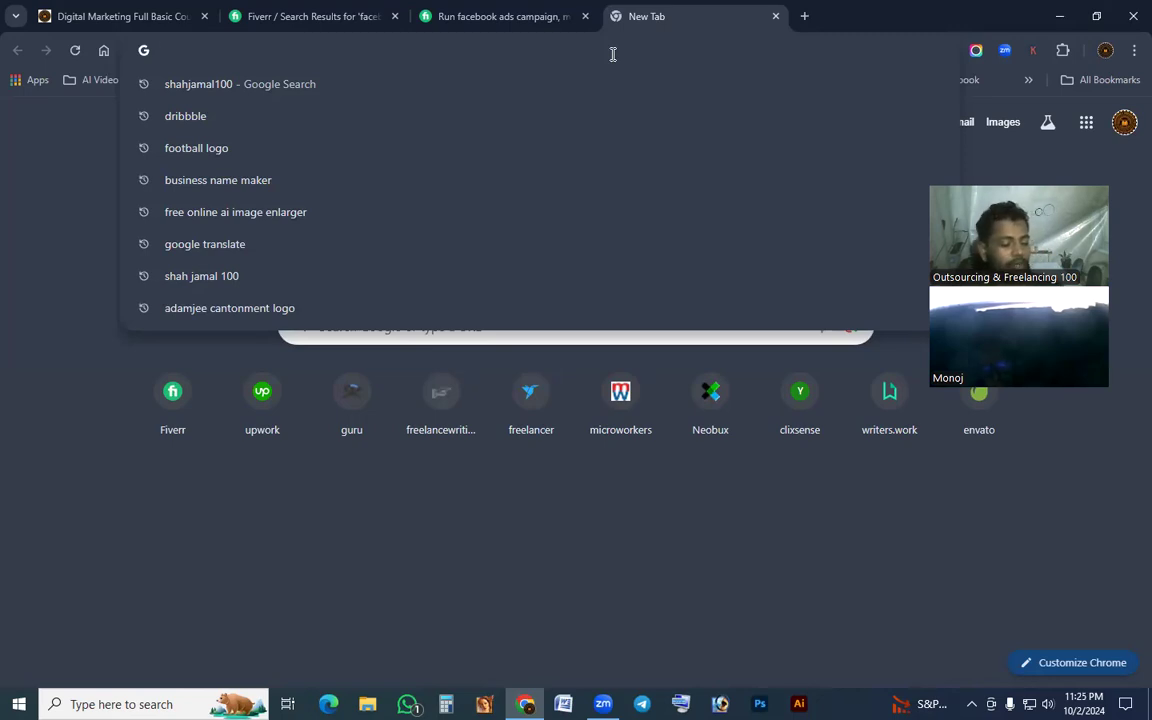
{"action": "key", "text": "ctrl+v"}
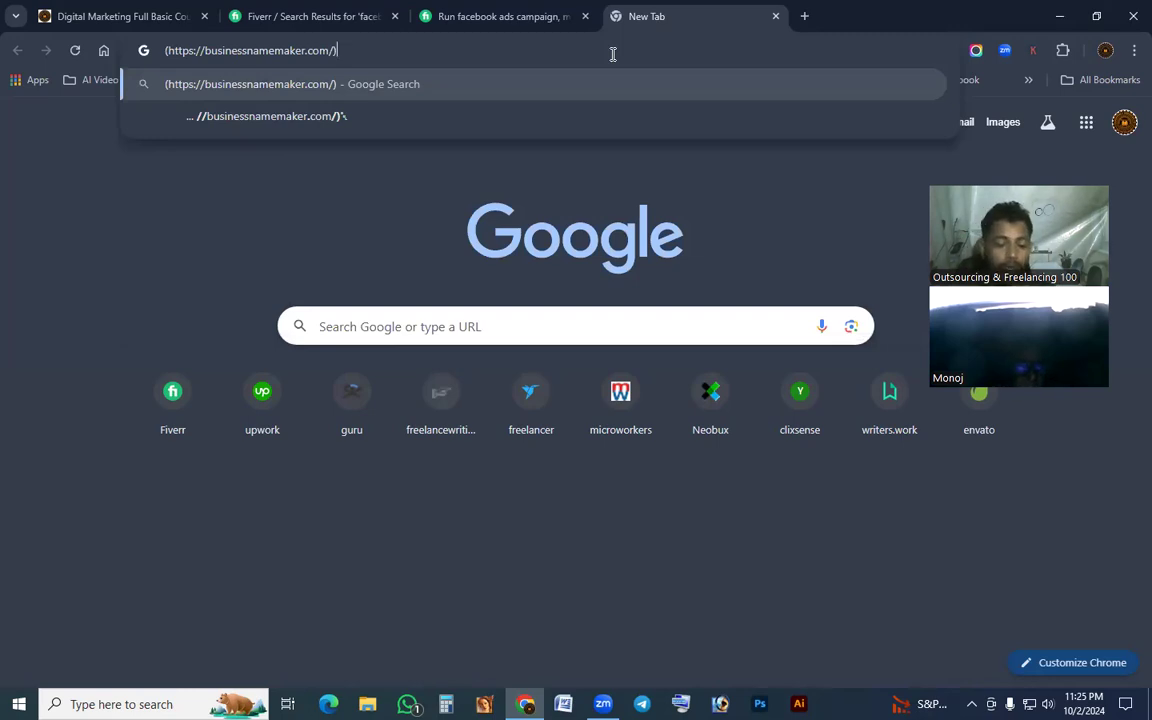
{"action": "key", "text": "Return"}
Generate business names for the keyword "marketing", accepting cookies and closing the wizard without changing its options.
{"action": "left_click", "coordinate": [373, 311]}
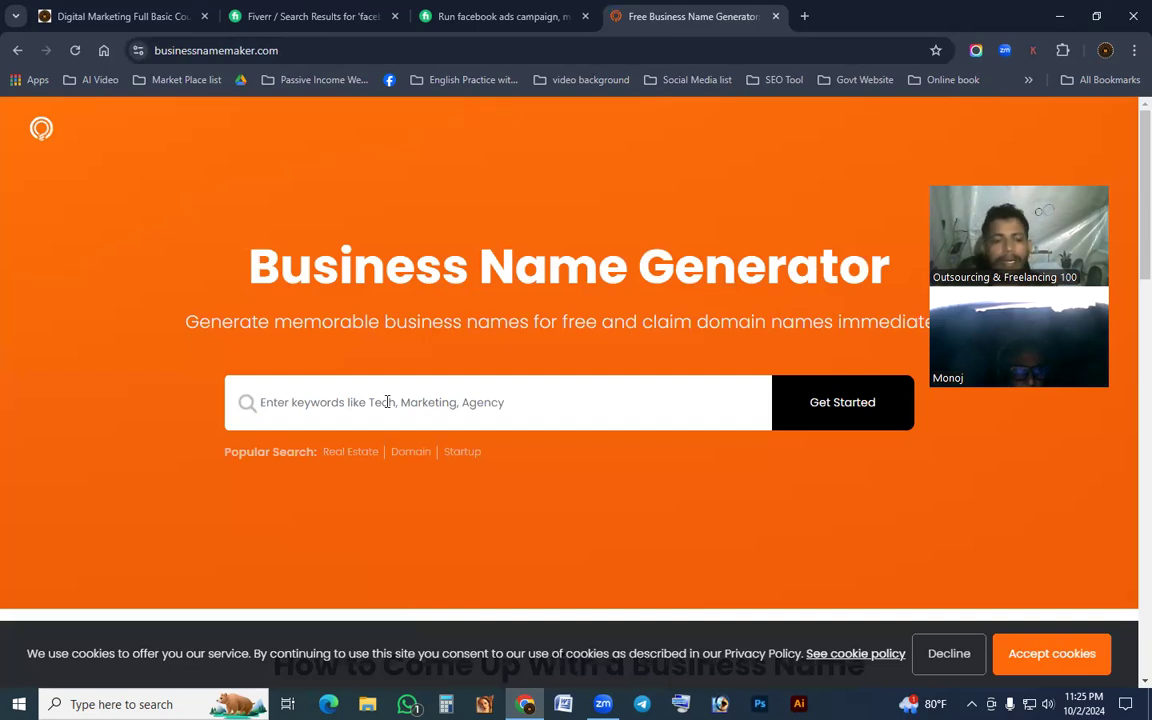
{"action": "type", "text": "ma"}
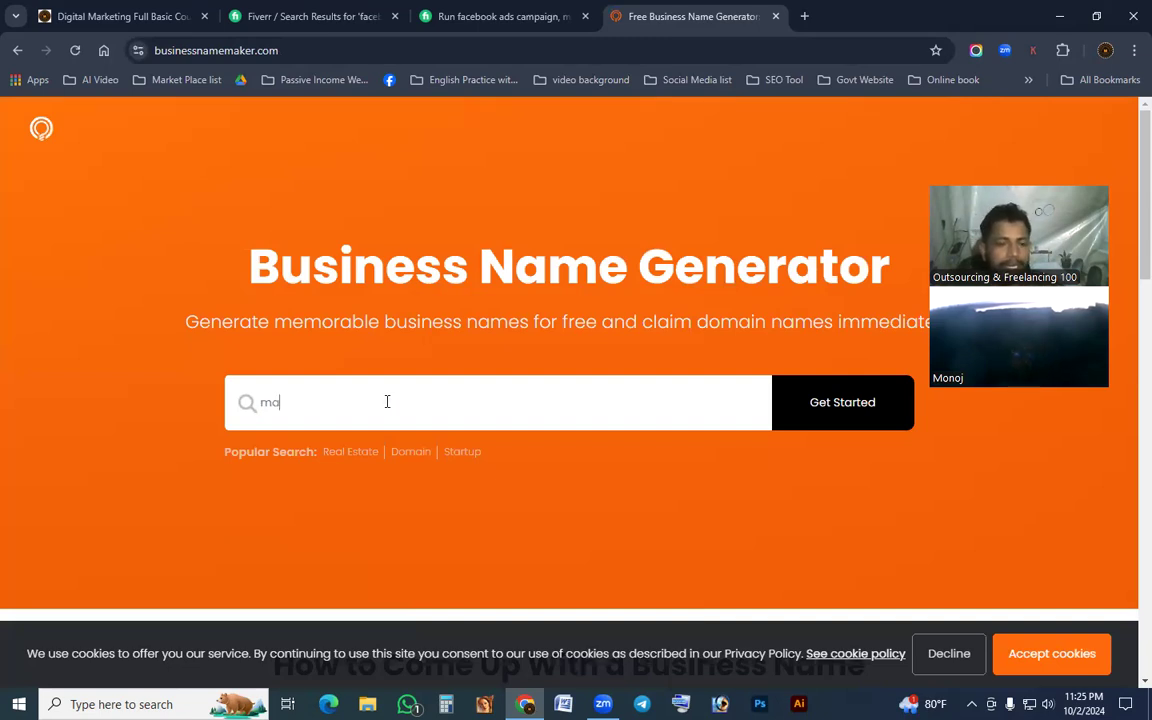
{"action": "type", "text": "rketing"}
{"action": "key", "text": "Return"}
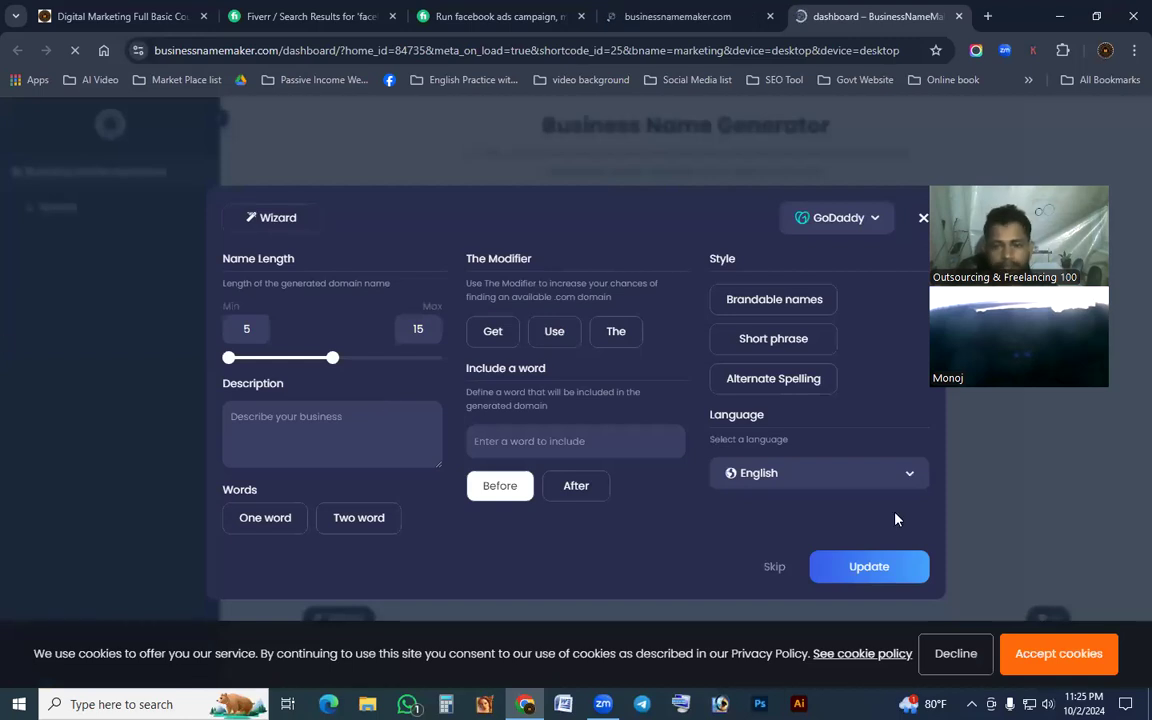
{"action": "left_click", "coordinate": [1030, 662]}
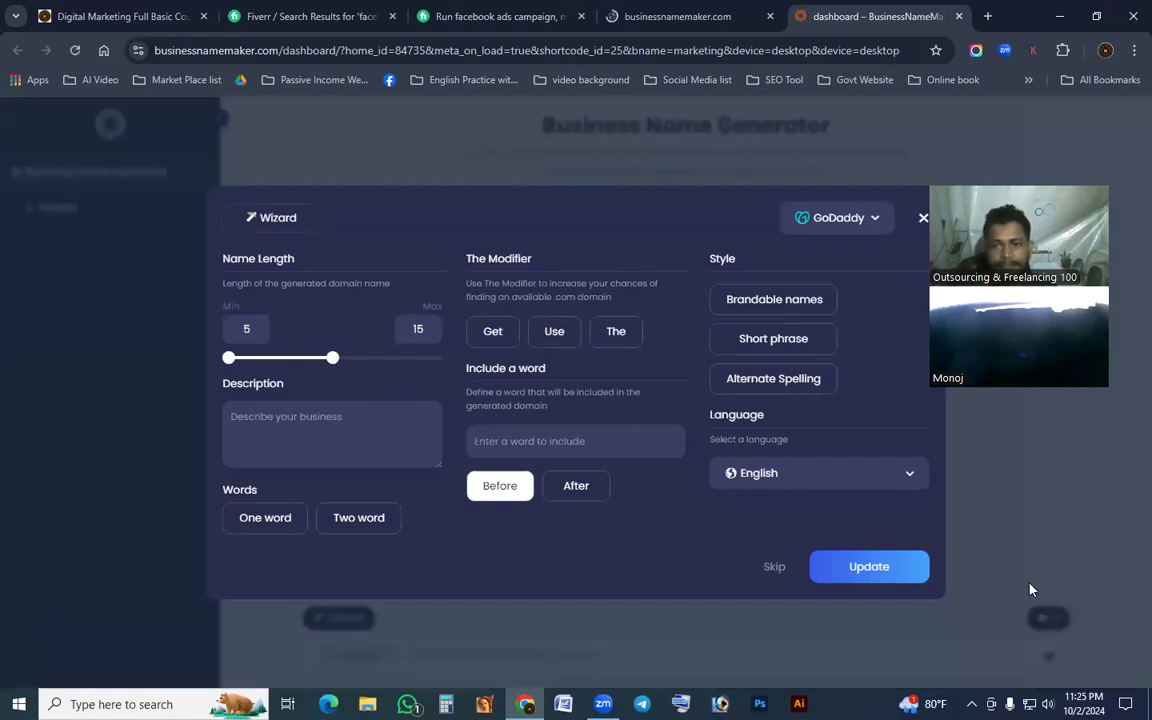
{"action": "left_click", "coordinate": [923, 218]}
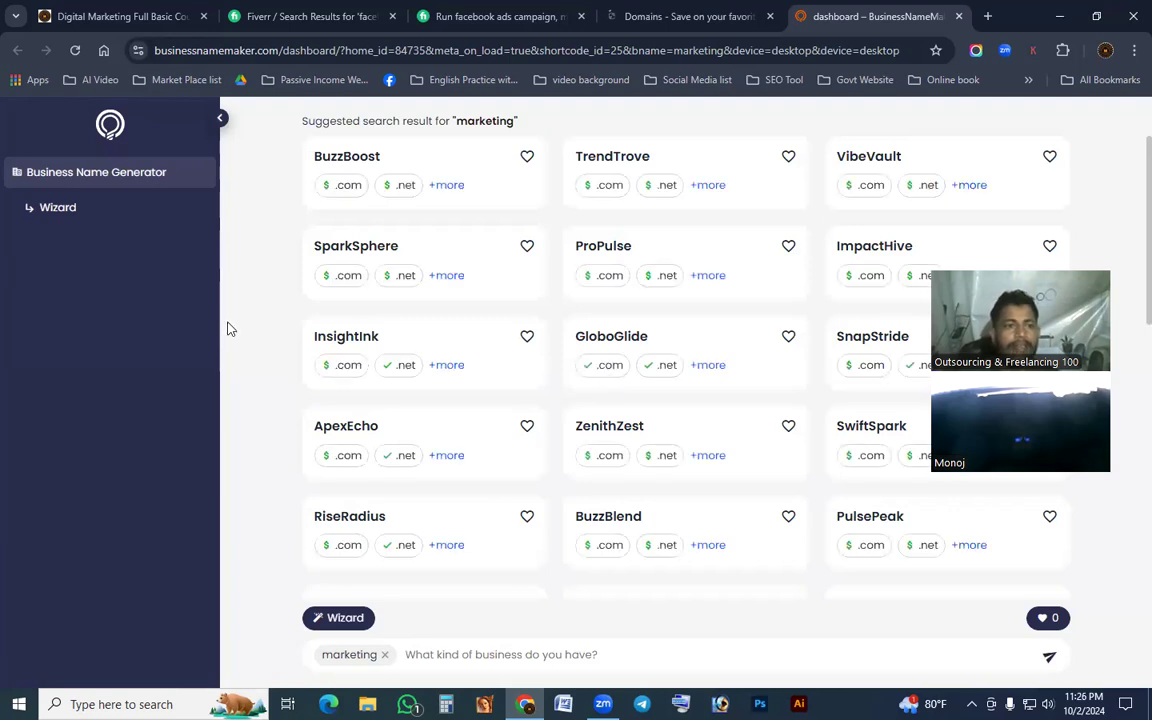
Close the extra Domains page and return to the businessnamemaker.com home page.
{"action": "left_click", "coordinate": [700, 16]}
{"action": "left_click", "coordinate": [770, 16]}
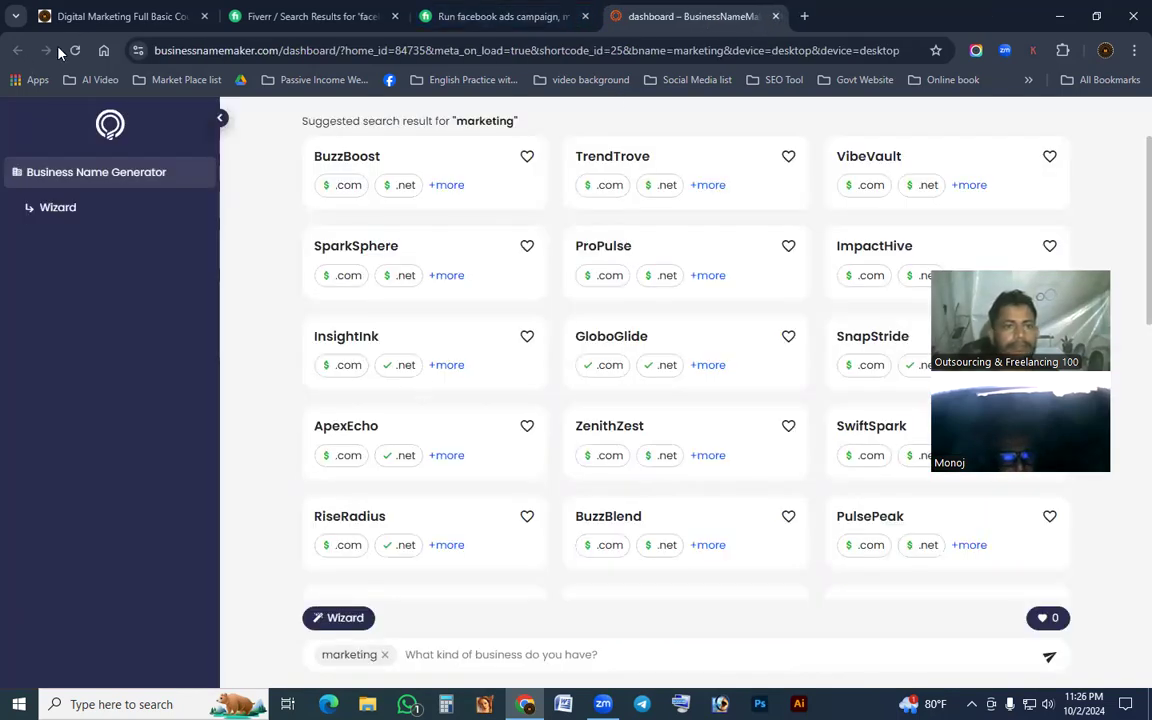
{"action": "left_click_drag", "start_coordinate": [281, 50], "coordinate": [1130, 50]}
{"action": "key", "text": "BackSpace"}
{"action": "key", "text": "Return"}
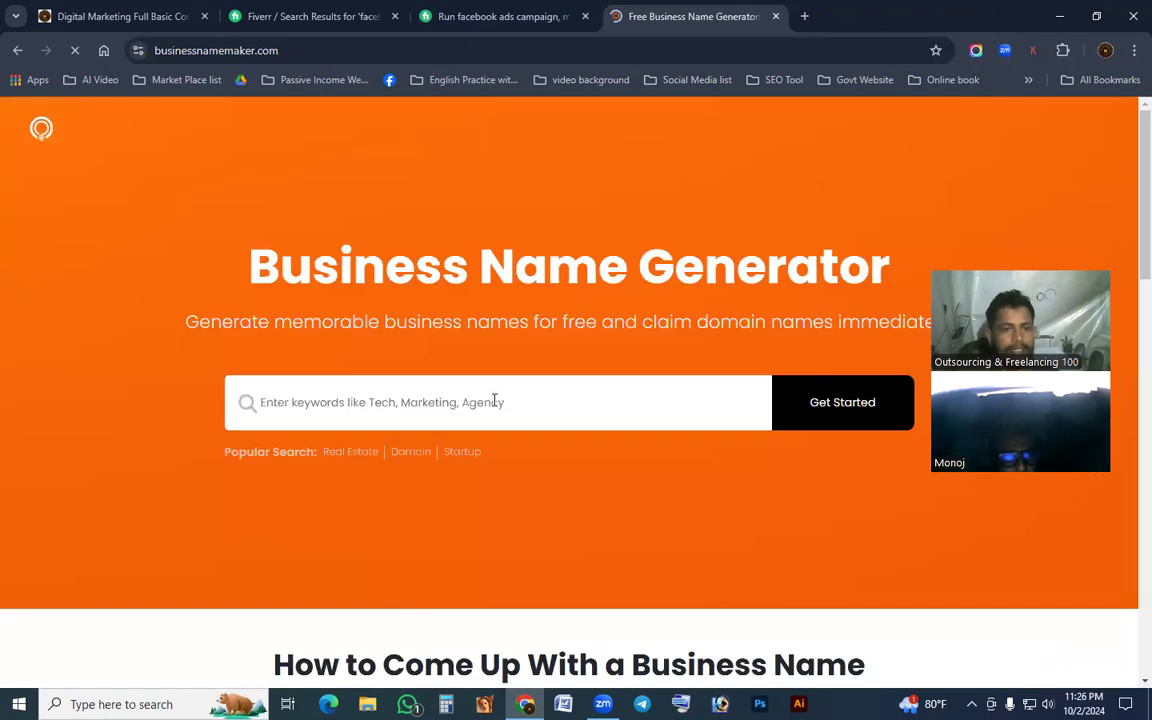
Generate business names again for the keyword "marketing" and dismiss the wizard options.
{"action": "left_click", "coordinate": [315, 412]}
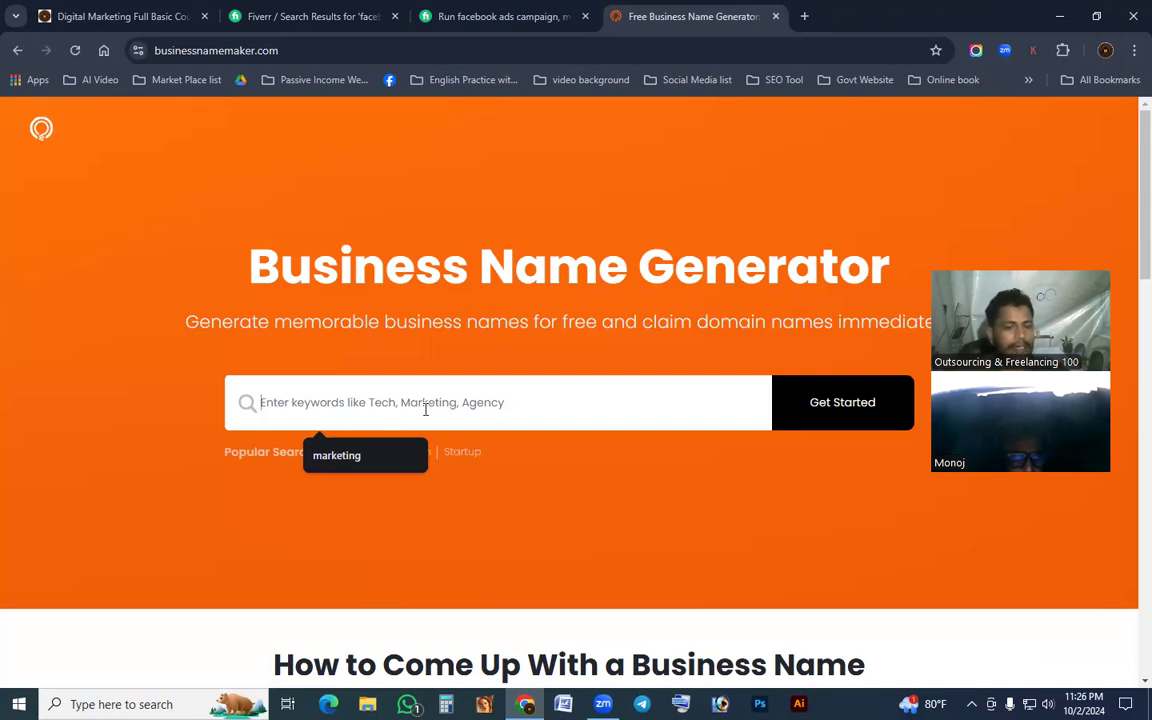
{"action": "type", "text": "marketi"}
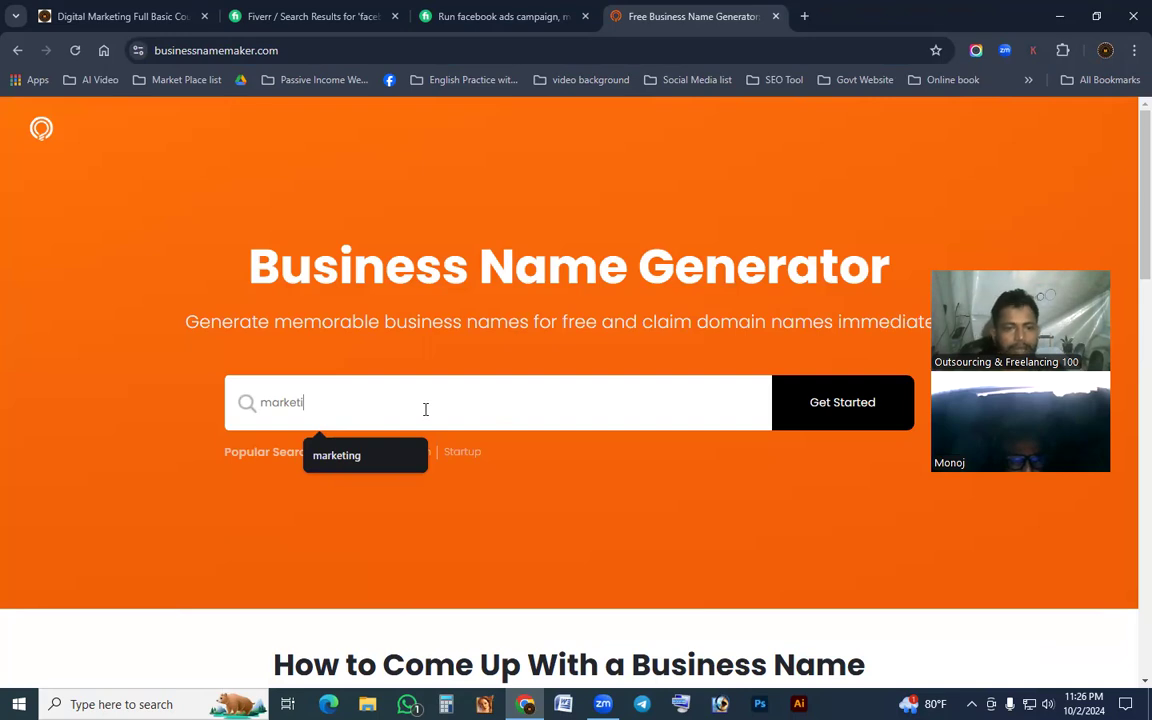
{"action": "type", "text": "ng"}
{"action": "left_click", "coordinate": [838, 414]}
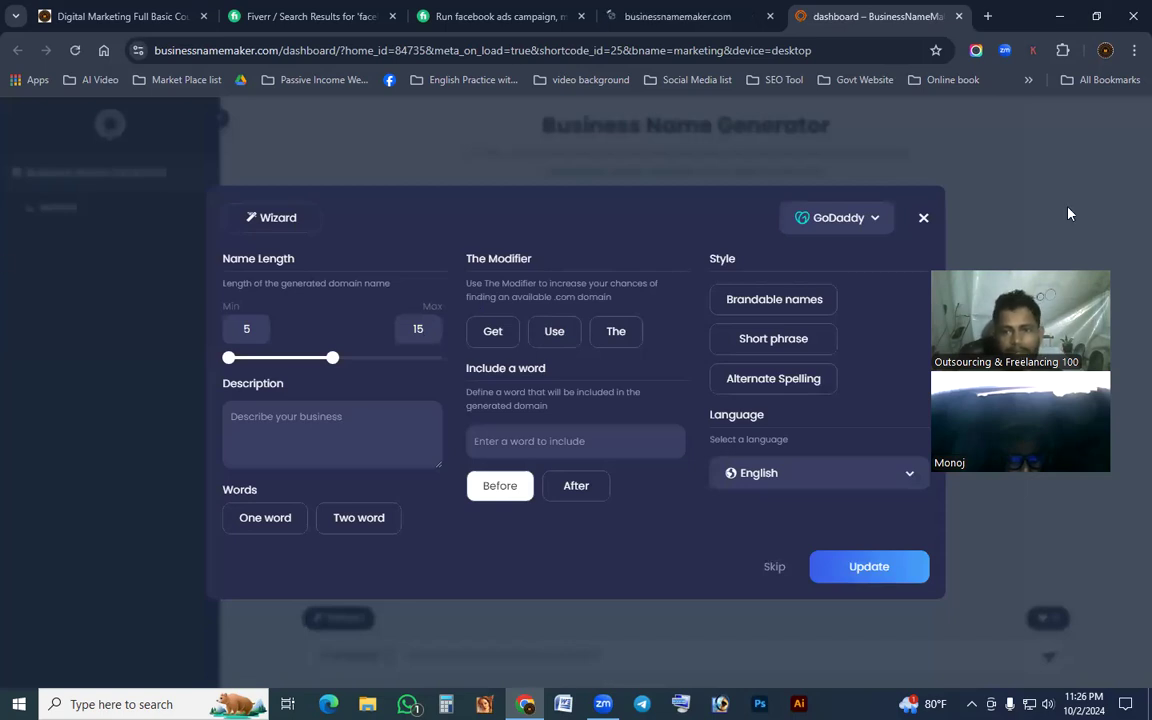
{"action": "left_click", "coordinate": [923, 217]}
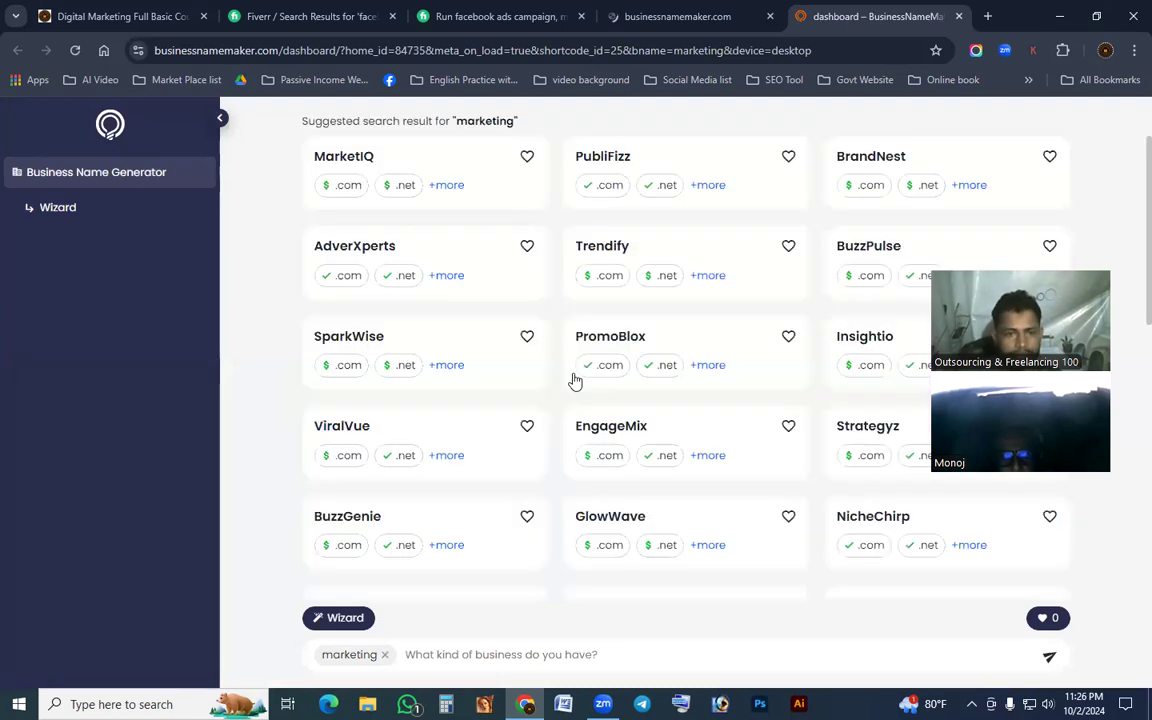
Browse the full list of suggested business names for "marketing".
{"action": "scroll", "coordinate": [575, 380], "scroll_direction": "down", "scroll_amount": 5}
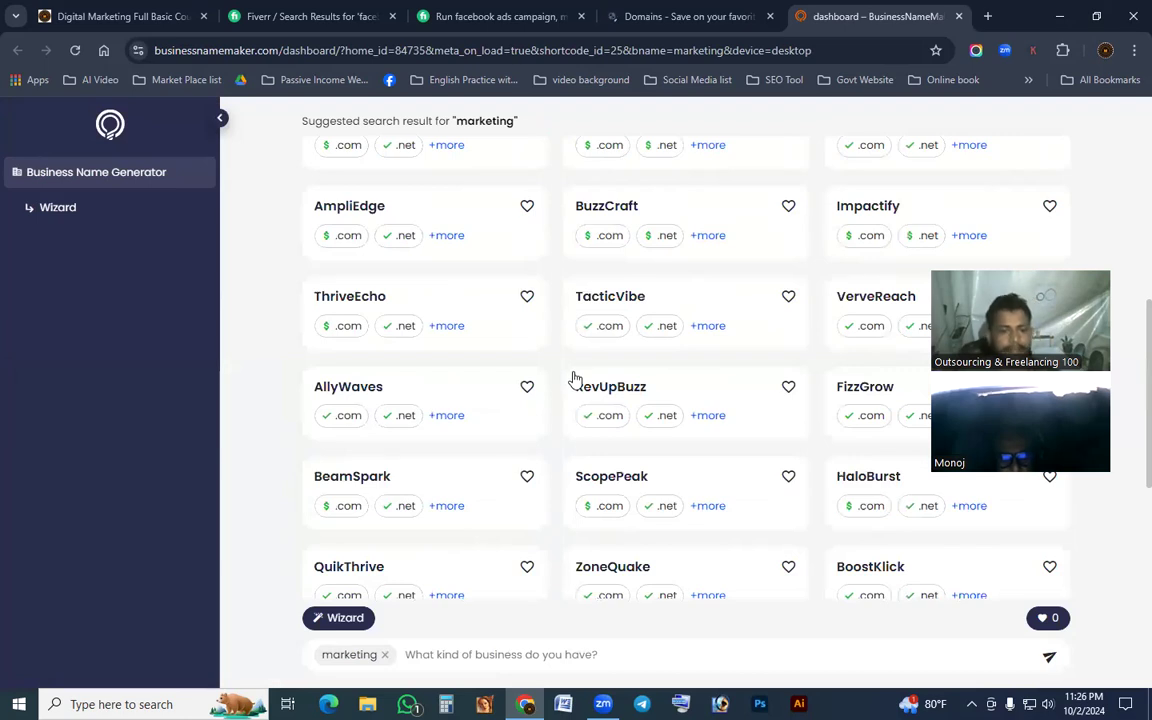
{"action": "scroll", "coordinate": [575, 370], "scroll_direction": "down", "scroll_amount": 3}
{"action": "scroll", "coordinate": [575, 368], "scroll_direction": "up", "scroll_amount": 8}
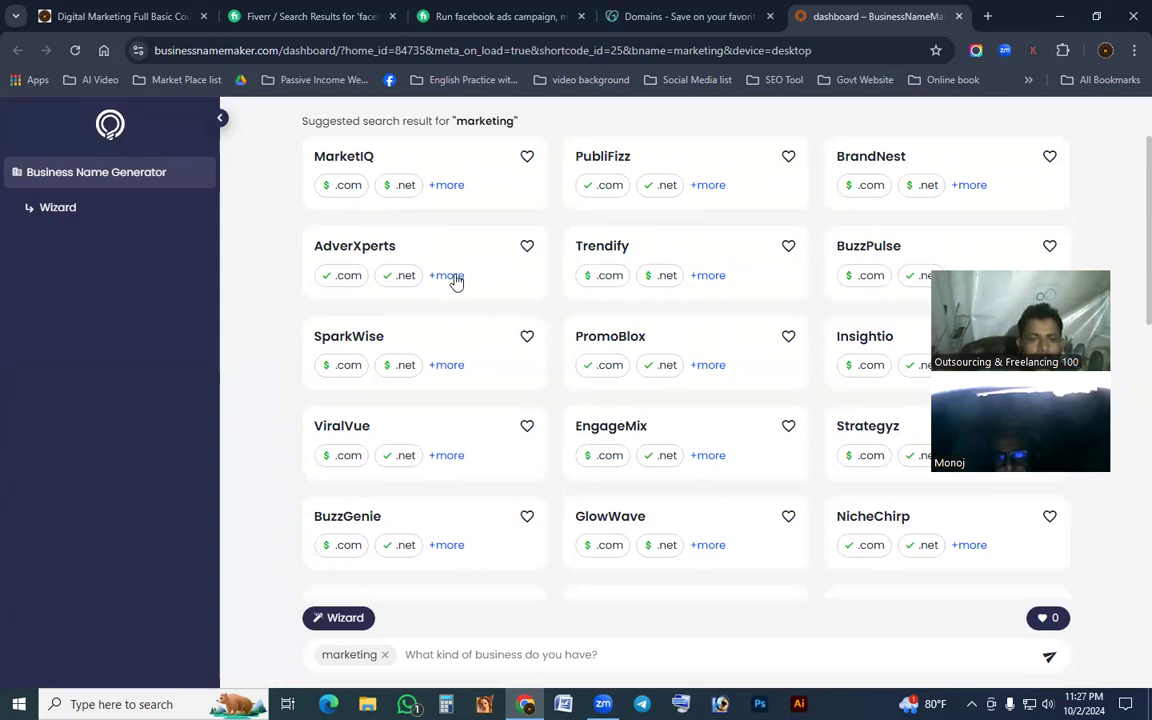
{"action": "scroll", "coordinate": [455, 283], "scroll_direction": "down", "scroll_amount": 4}
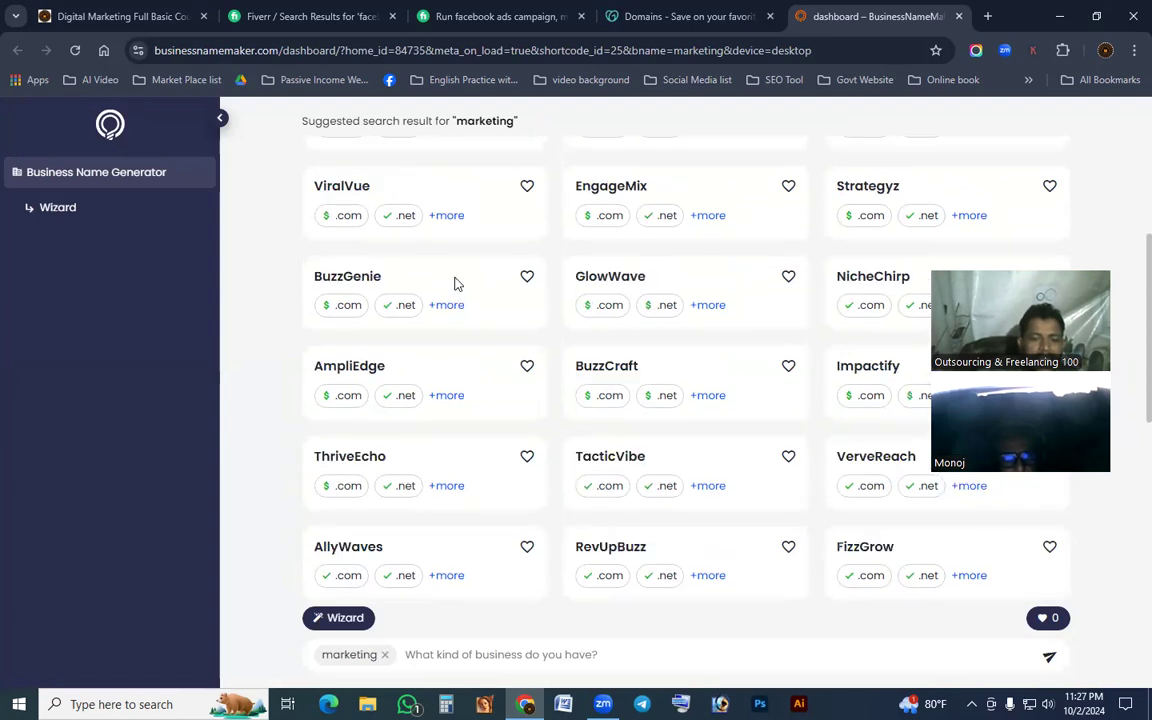
{"action": "scroll", "coordinate": [455, 283], "scroll_direction": "down", "scroll_amount": 7}
{"action": "scroll", "coordinate": [368, 504], "scroll_direction": "up", "scroll_amount": 1}
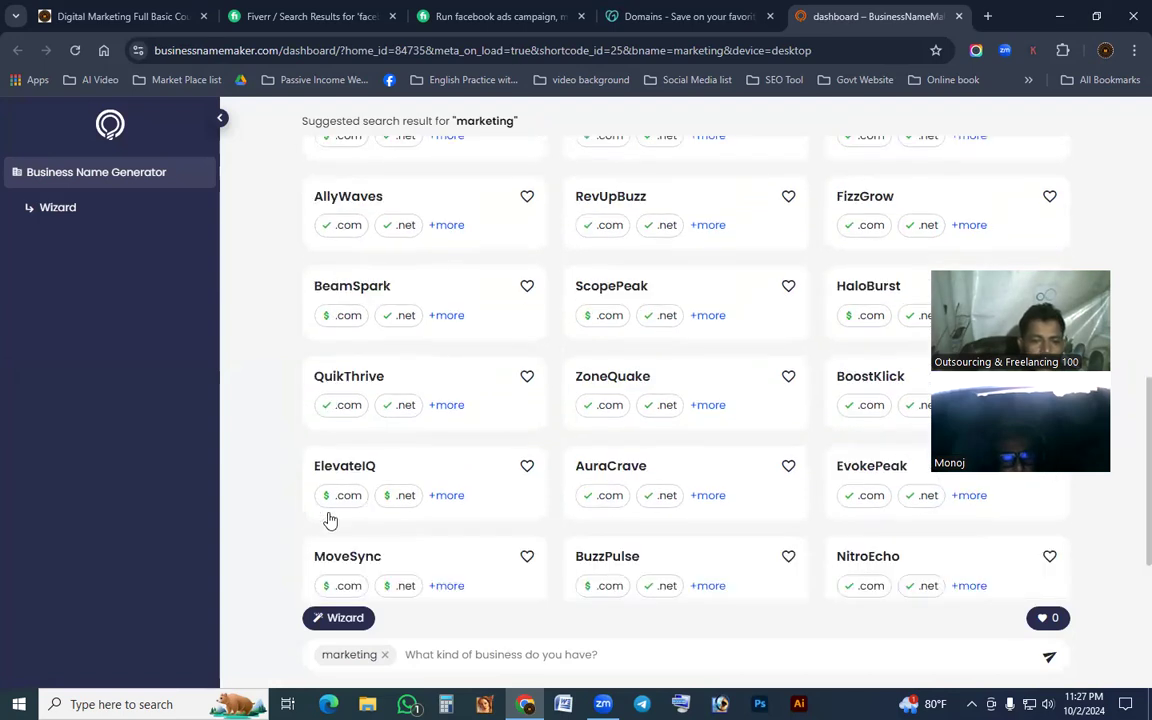
Show the additional domain extensions for BuzzGenie and GlowWave and look through the remaining name suggestions.
{"action": "scroll", "coordinate": [447, 321], "scroll_direction": "up", "scroll_amount": 4}
{"action": "left_click", "coordinate": [450, 196]}
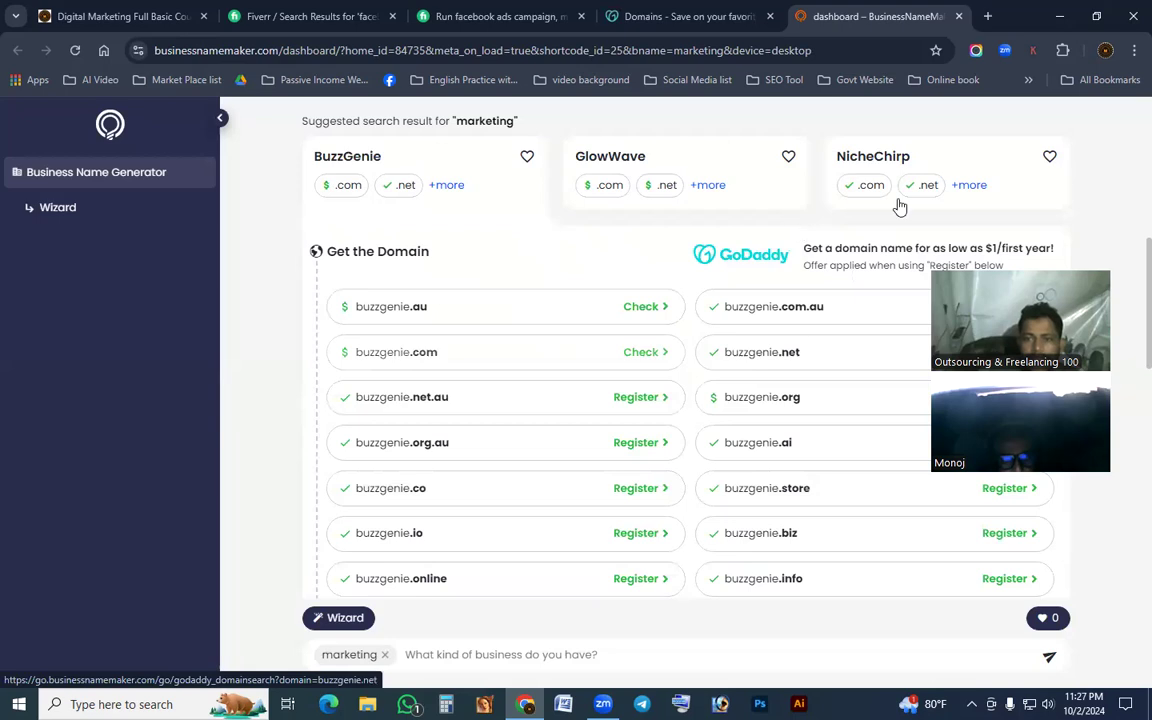
{"action": "double_click", "coordinate": [971, 186]}
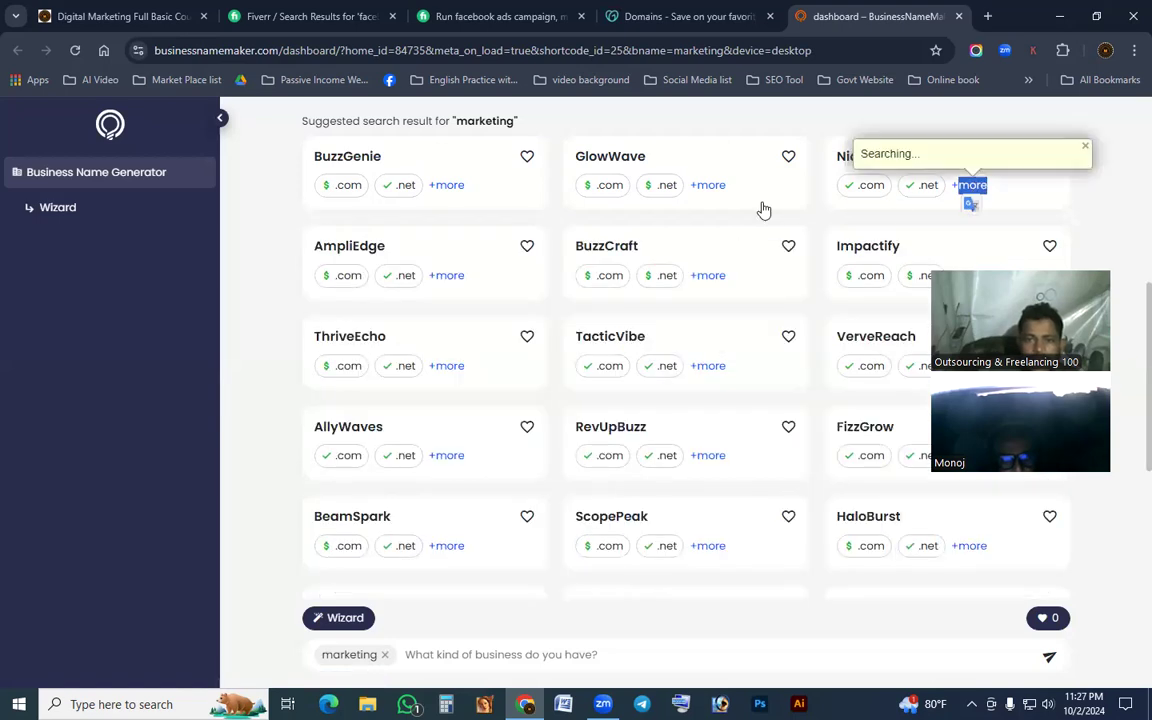
{"action": "left_click", "coordinate": [709, 188]}
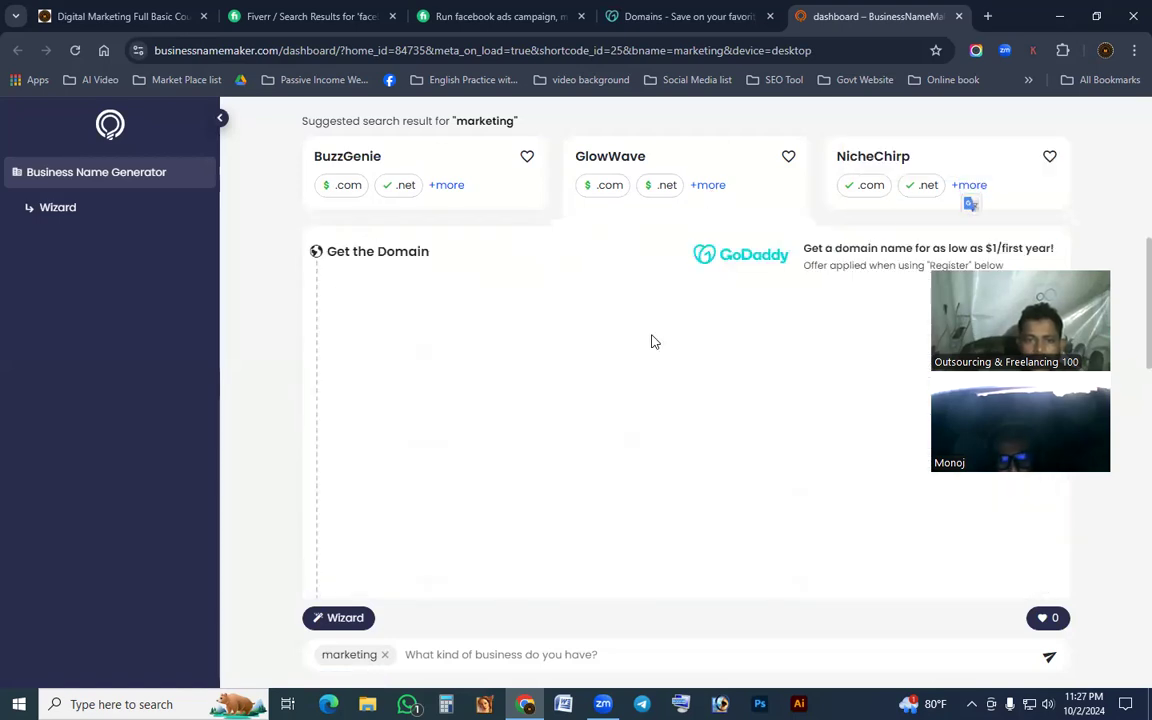
{"action": "scroll", "coordinate": [651, 342], "scroll_direction": "down", "scroll_amount": 5}
{"action": "scroll", "coordinate": [632, 388], "scroll_direction": "down", "scroll_amount": 5}
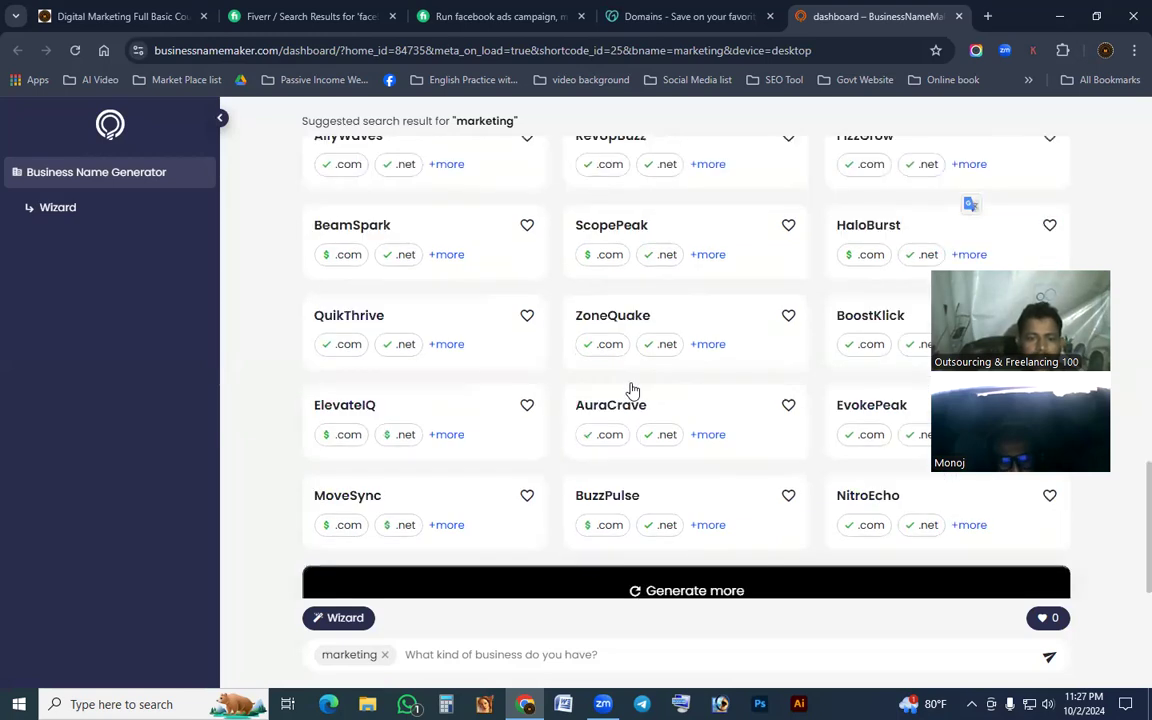
{"action": "scroll", "coordinate": [653, 432], "scroll_direction": "down", "scroll_amount": 1}
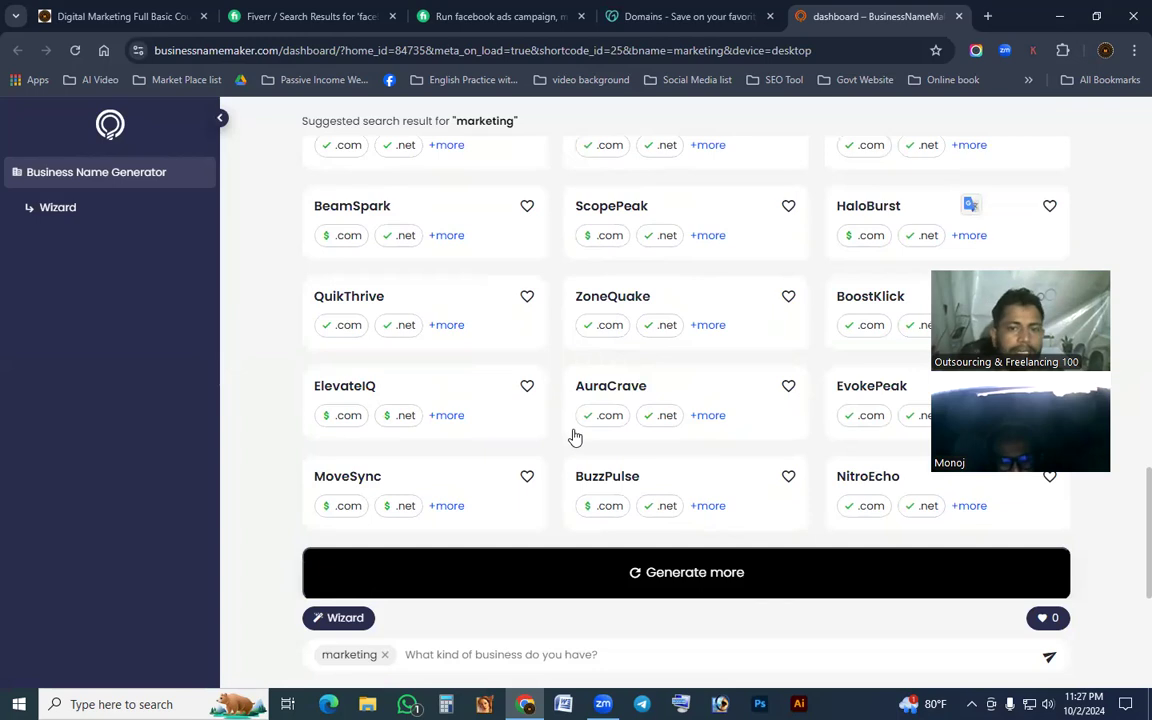
{"action": "scroll", "coordinate": [575, 436], "scroll_direction": "up", "scroll_amount": 5}
{"action": "scroll", "coordinate": [575, 432], "scroll_direction": "up", "scroll_amount": 4}
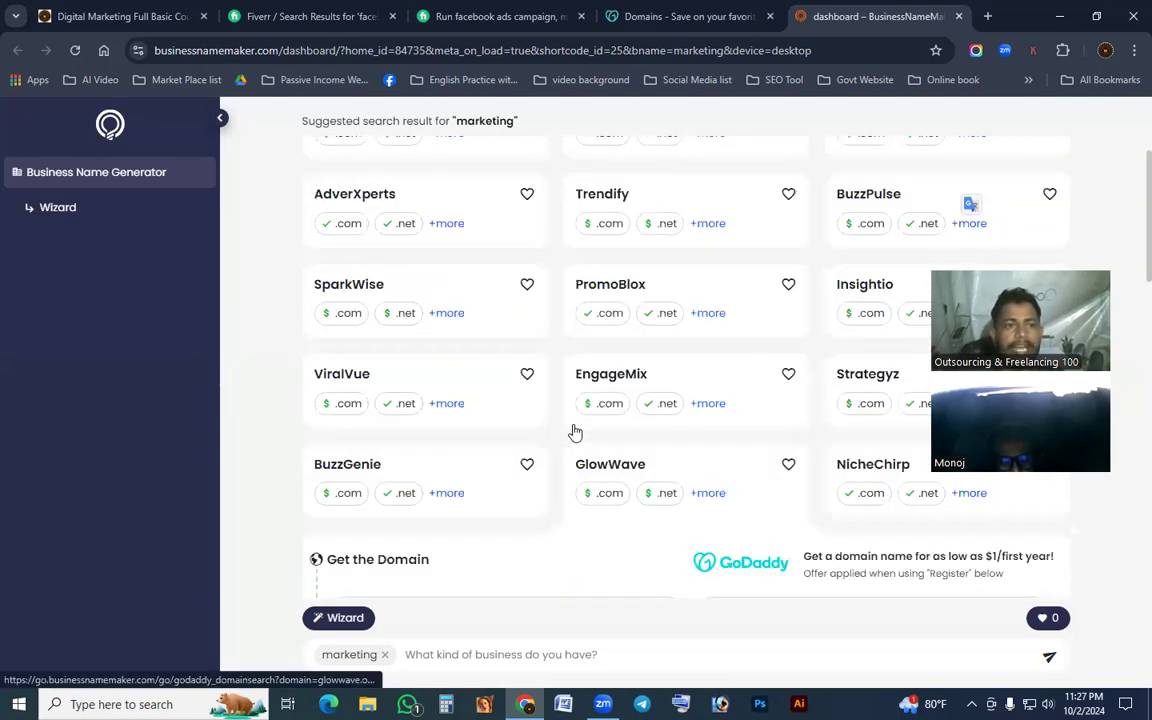
View the wizard's name options and the browser's main commands, closing both without choosing anything.
{"action": "left_click", "coordinate": [80, 200]}
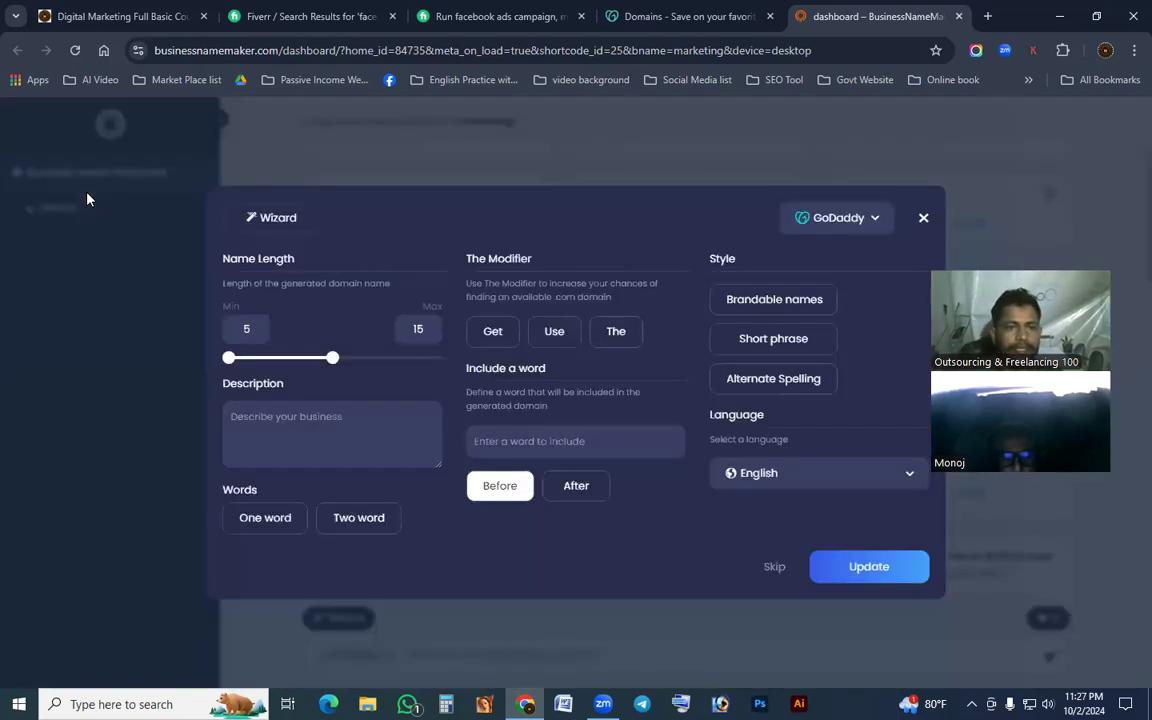
{"action": "left_click", "coordinate": [923, 219]}
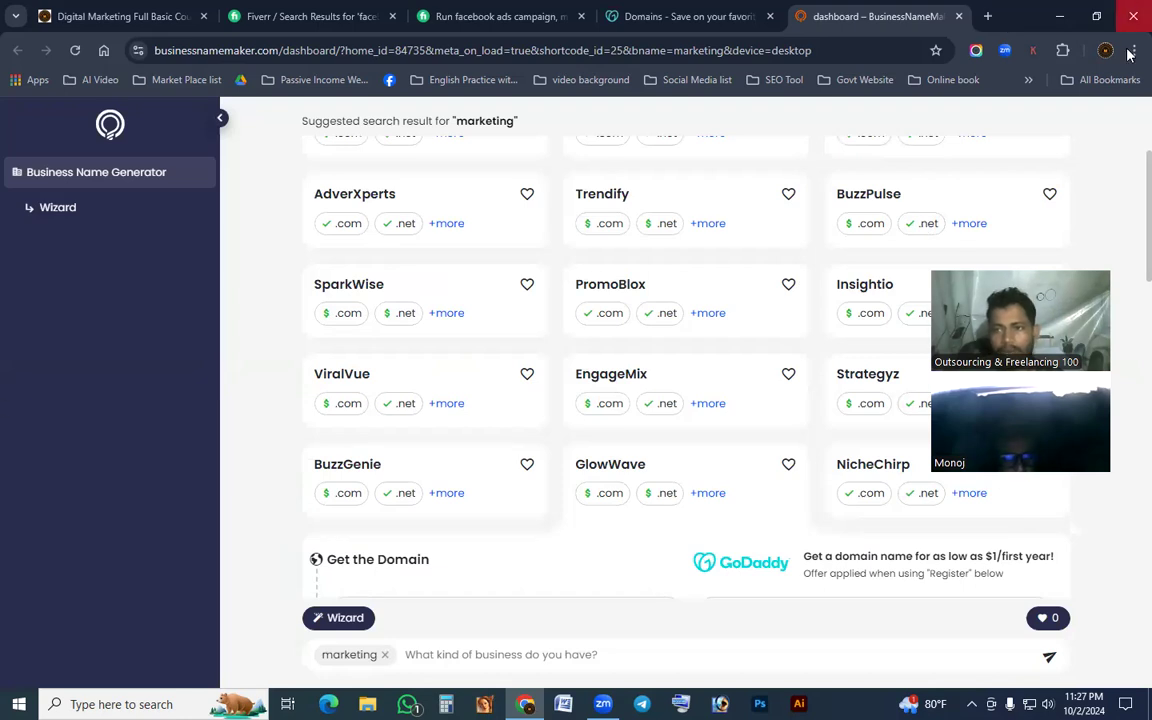
{"action": "key", "text": "alt+f"}
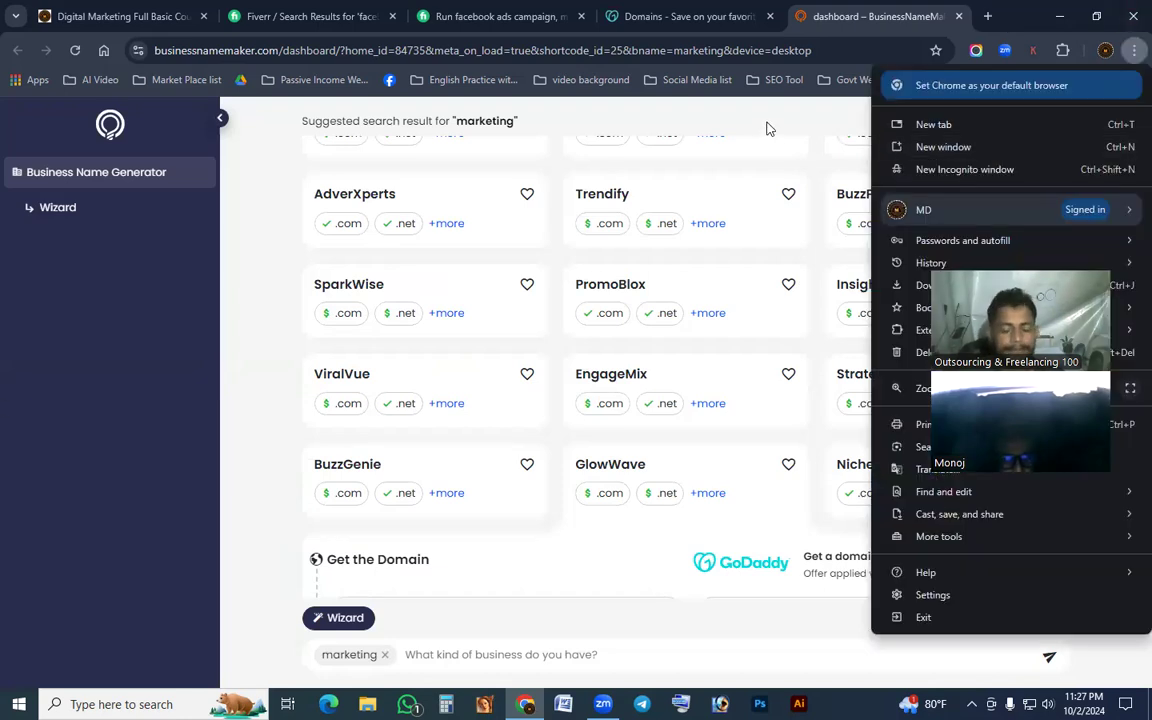
{"action": "left_click", "coordinate": [769, 130]}
Capture the full screen, draw a long red arrow pointing to the browser's three-dot control and discard the capture.
{"action": "key", "text": "Print"}
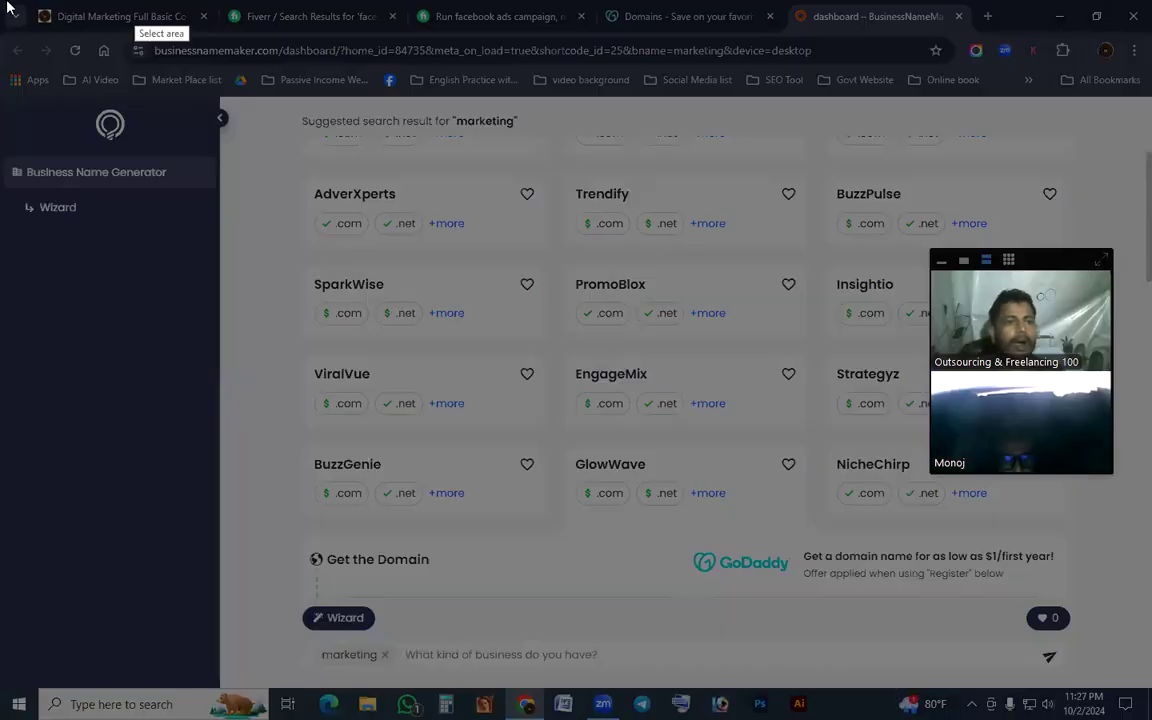
{"action": "left_click_drag", "start_coordinate": [5, 2], "coordinate": [1150, 719]}
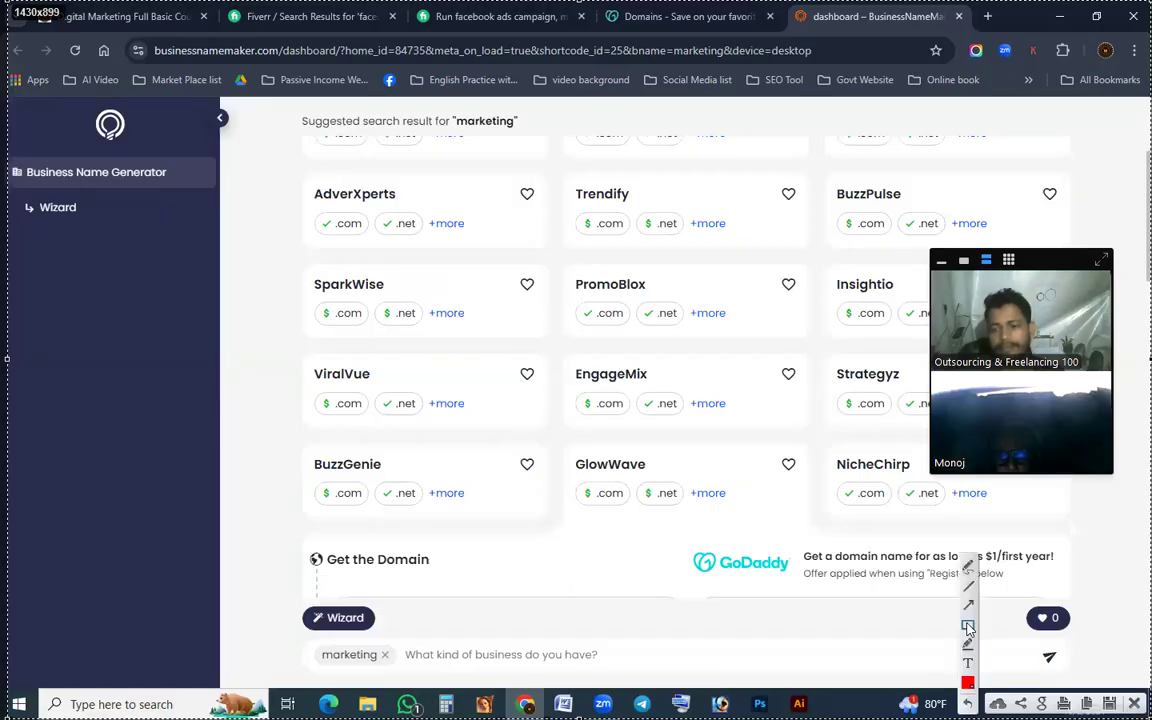
{"action": "left_click_drag", "start_coordinate": [1127, 90], "coordinate": [244, 707]}
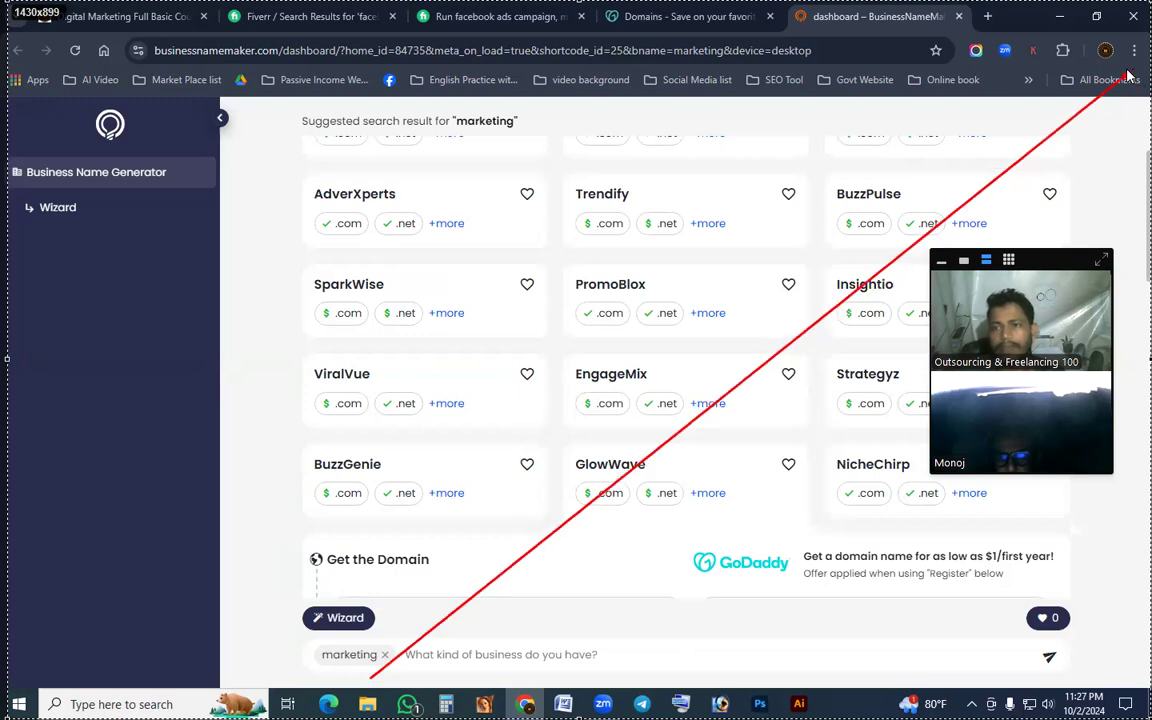
{"action": "right_click", "coordinate": [1062, 156]}
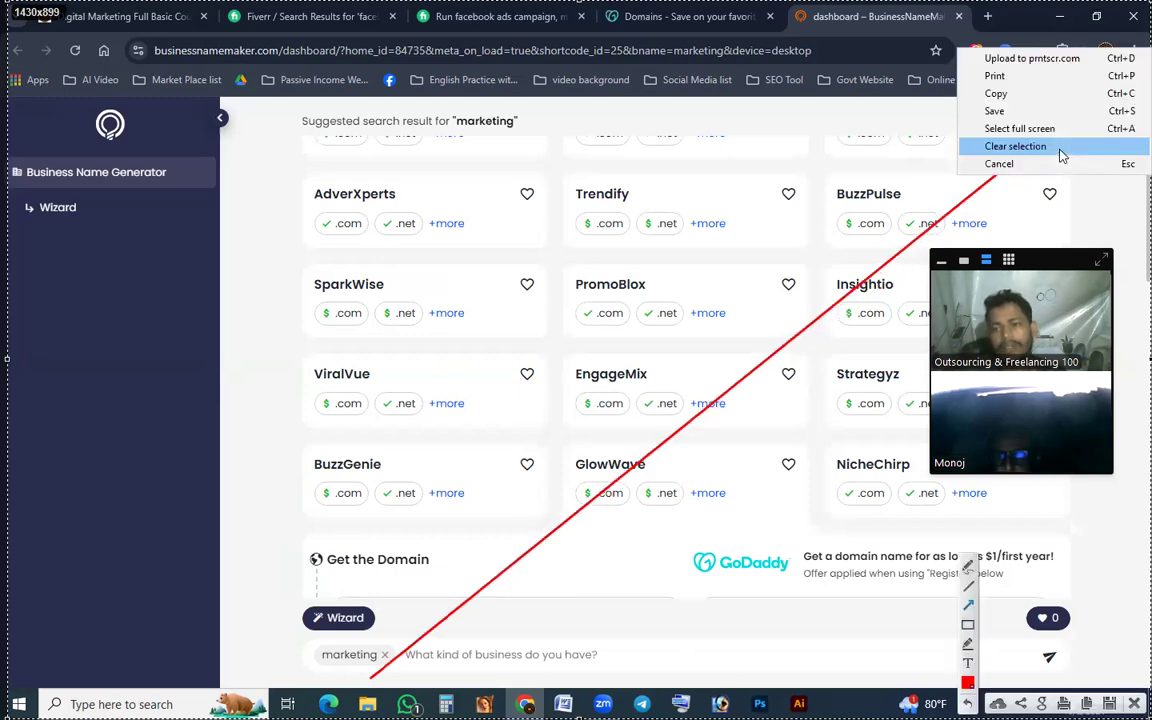
{"action": "left_click", "coordinate": [1060, 159]}
Show the browser's main commands, capture the full screen, draw a red arrow towards the New Incognito window command and discard the capture.
{"action": "left_click", "coordinate": [1130, 56]}
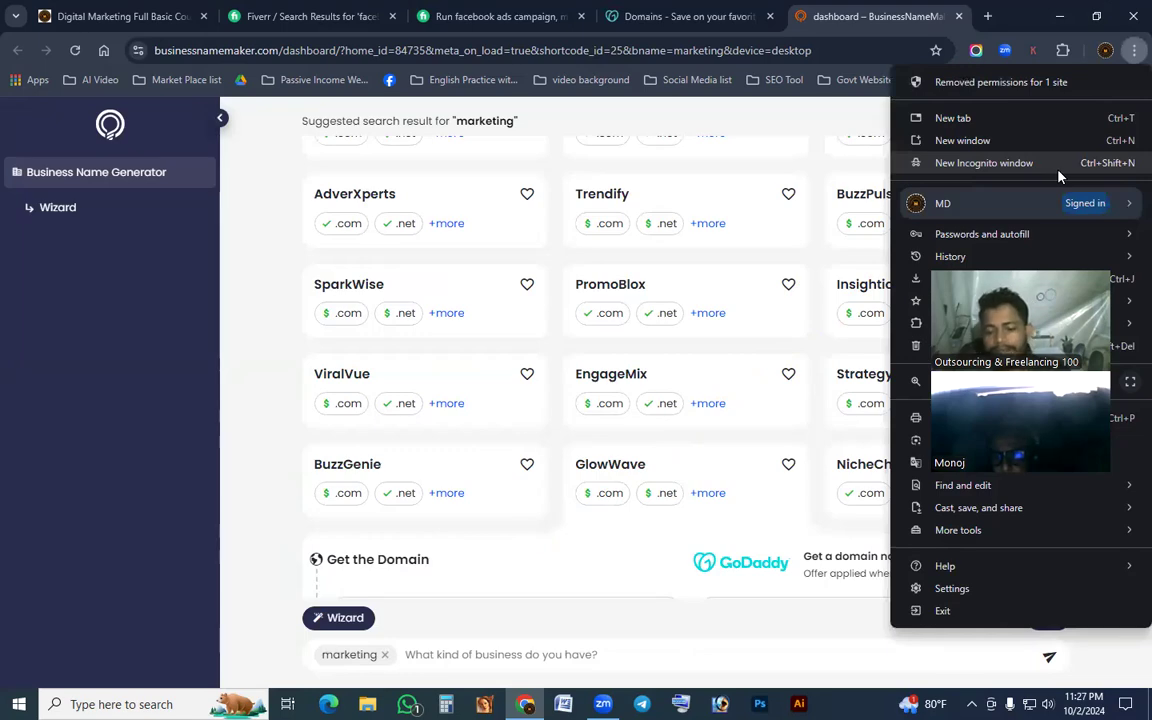
{"action": "key", "text": "Print"}
{"action": "key", "text": "ctrl+a"}
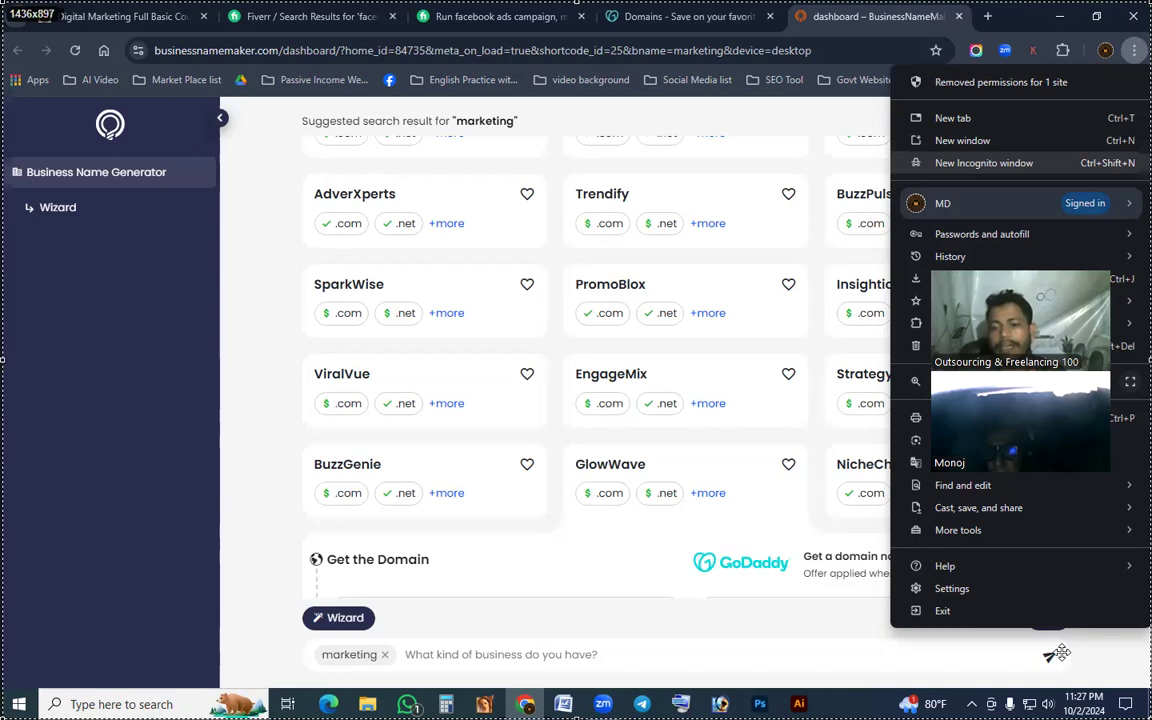
{"action": "mouse_move", "coordinate": [307, 381]}
{"action": "left_mouse_down"}
{"action": "mouse_move", "coordinate": [874, 154]}
{"action": "mouse_move", "coordinate": [905, 215]}
{"action": "left_mouse_up"}
{"action": "right_click", "coordinate": [838, 283]}
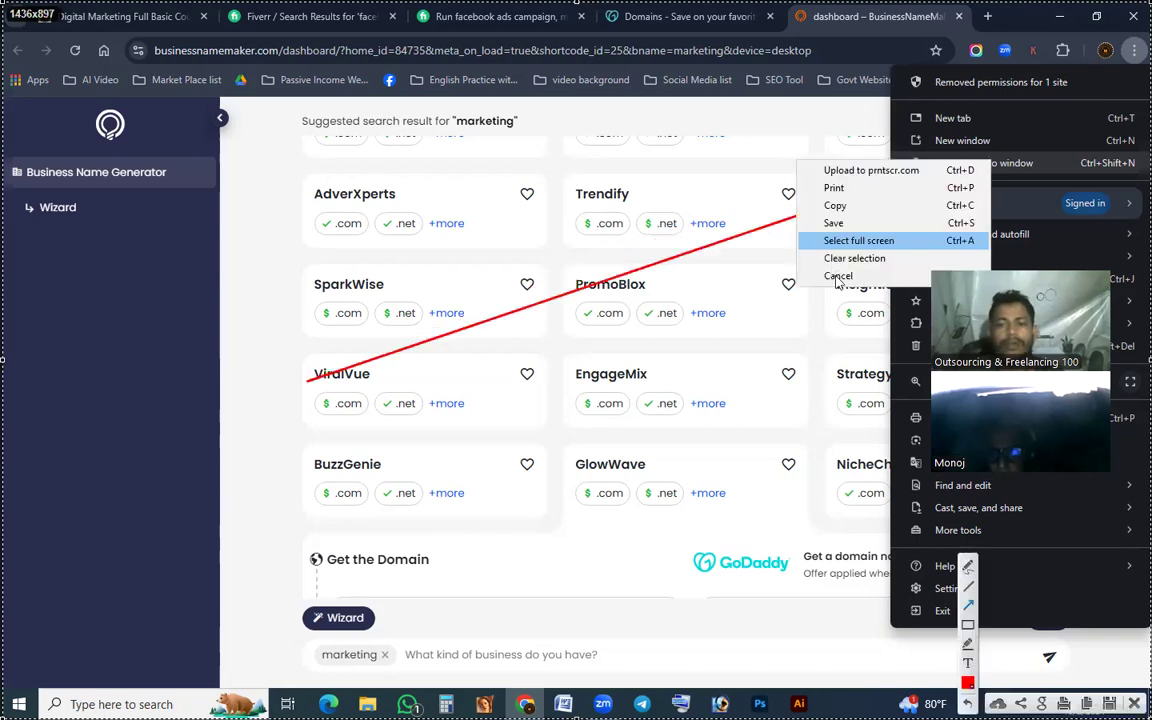
{"action": "left_click", "coordinate": [838, 278]}
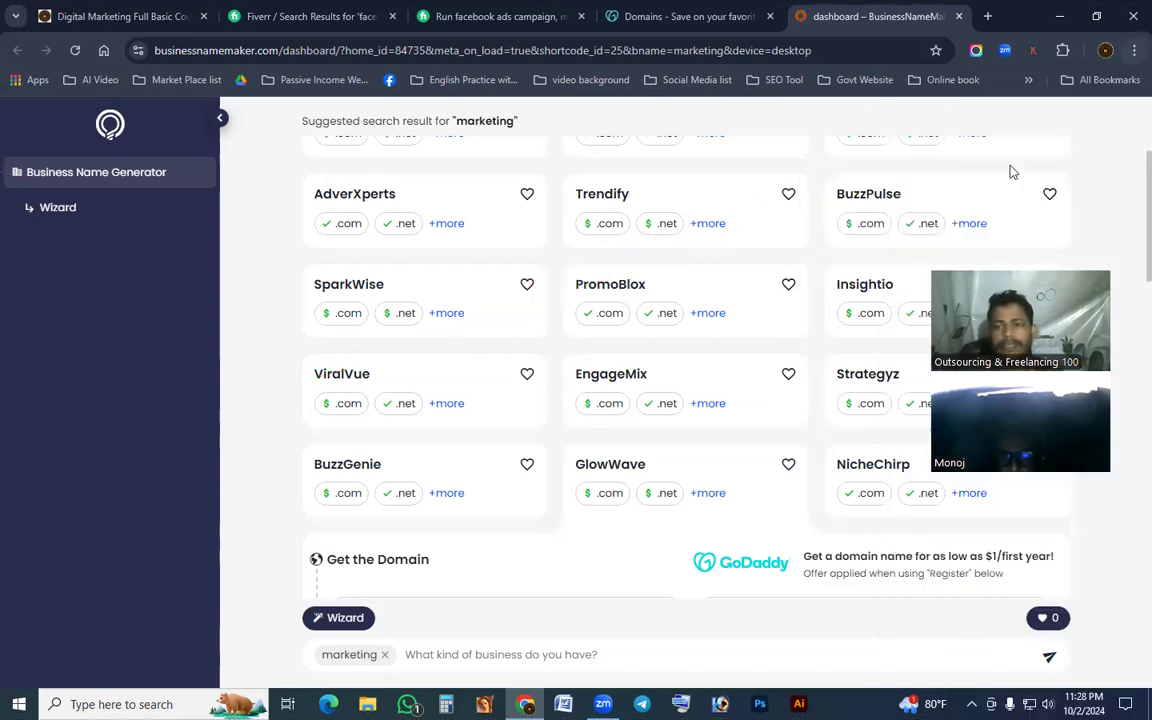
{"action": "key", "text": "ctrl+shift+n"}
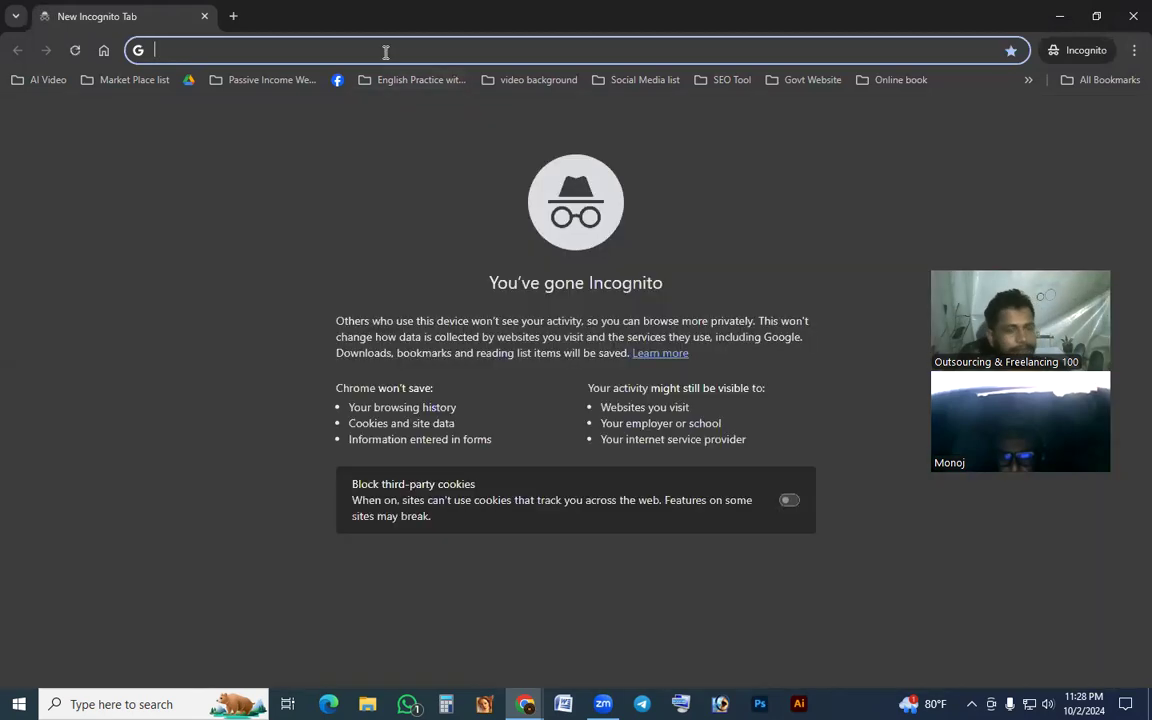
{"action": "type", "text": "(https://businessnamemaker.com/)"}
{"action": "key", "text": "Return"}
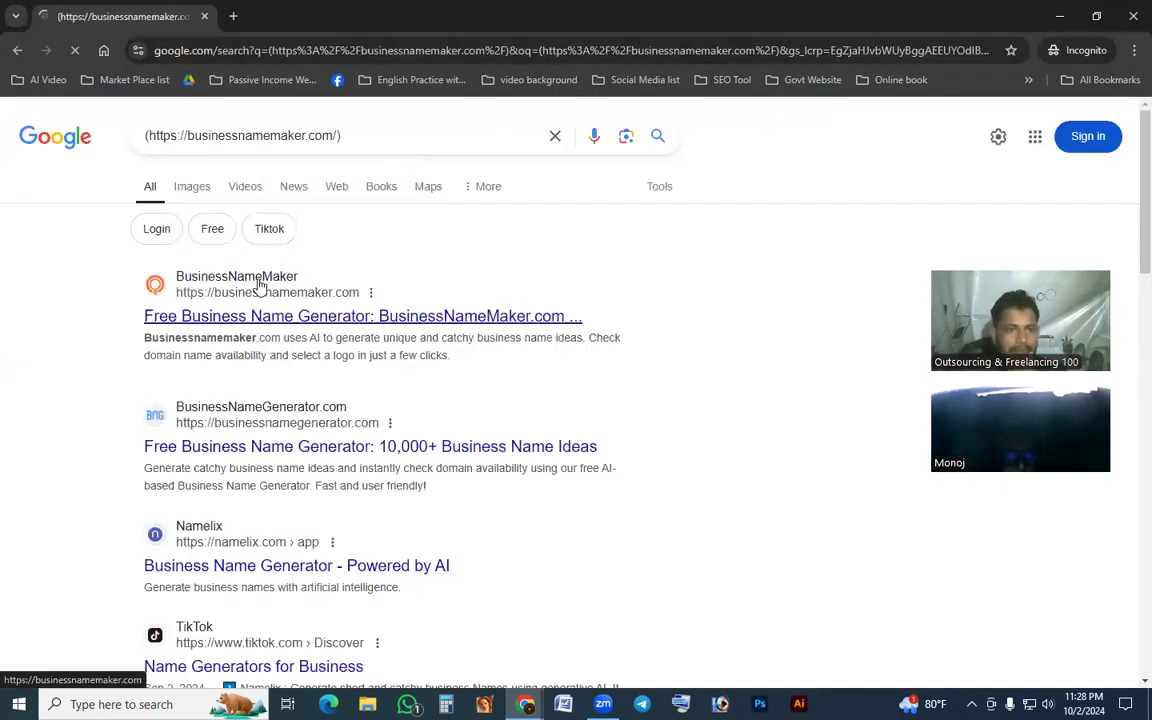
{"action": "left_click", "coordinate": [258, 287]}
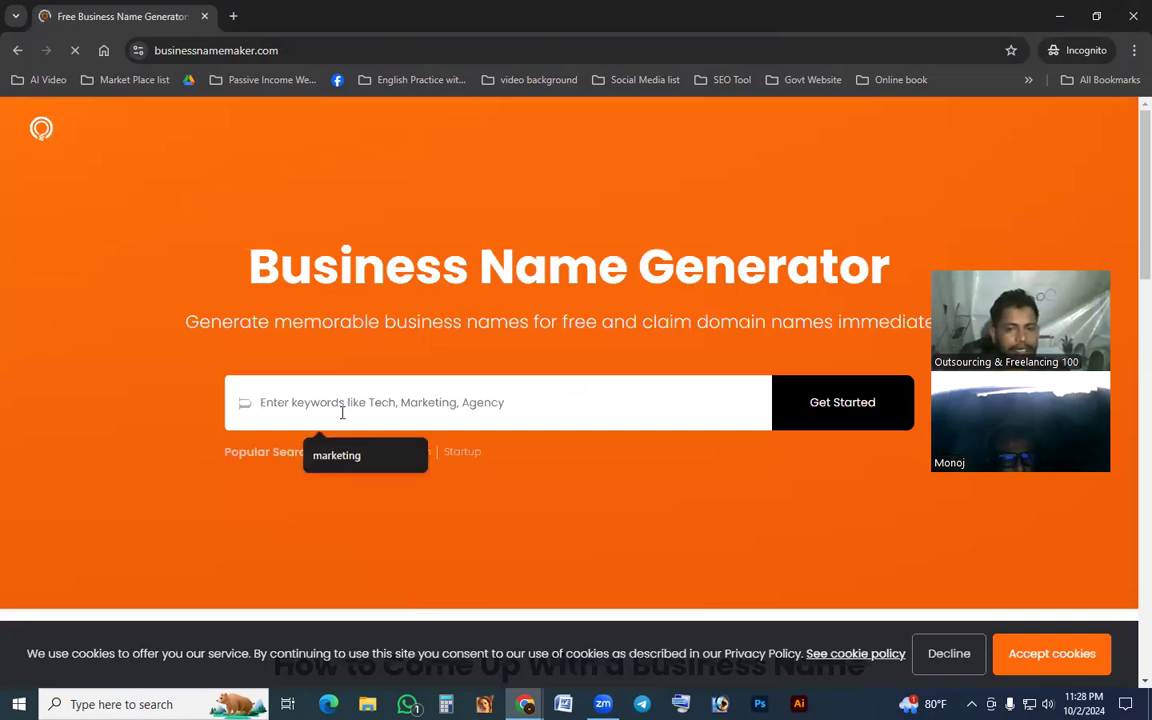
Start generating names for "marketing", choose the Two word option in the wizard and skip the remaining settings.
{"action": "left_click", "coordinate": [864, 404]}
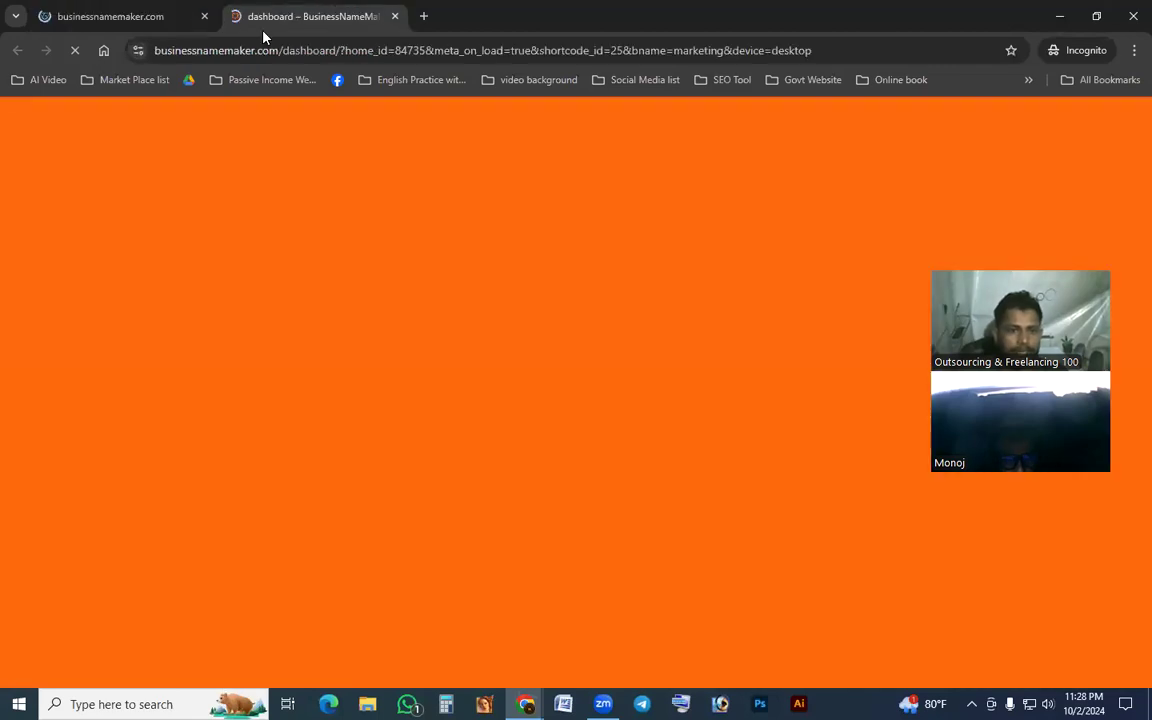
{"action": "left_click", "coordinate": [116, 8]}
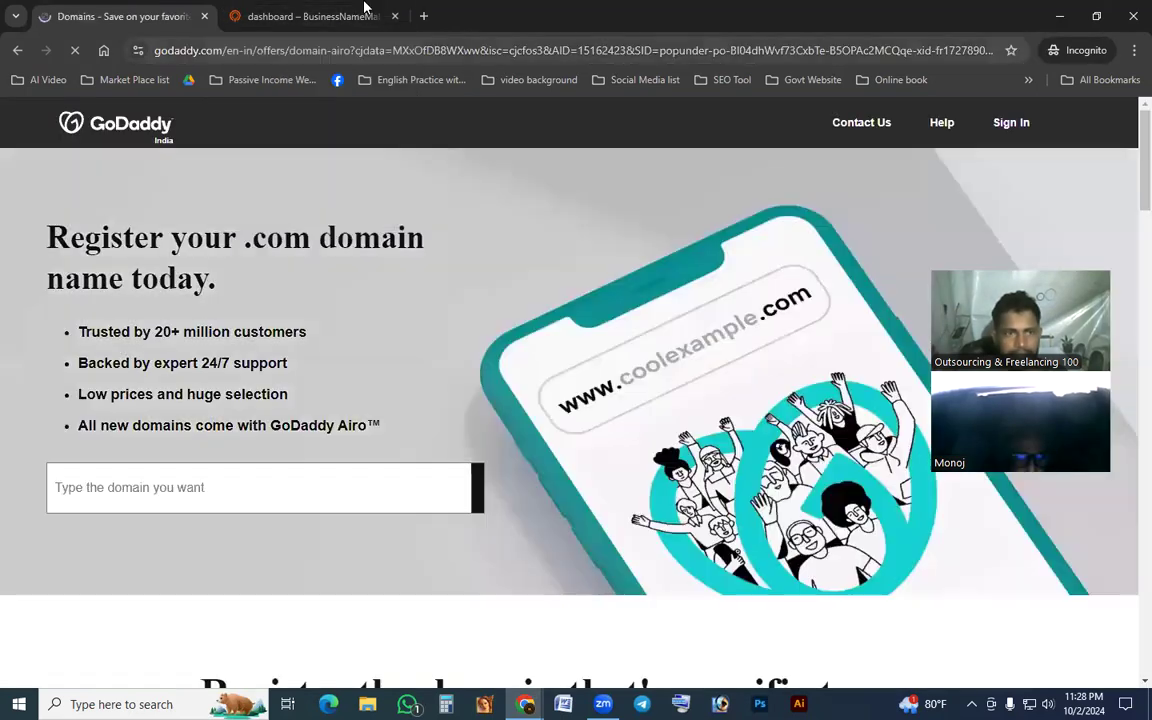
{"action": "left_click", "coordinate": [370, 14]}
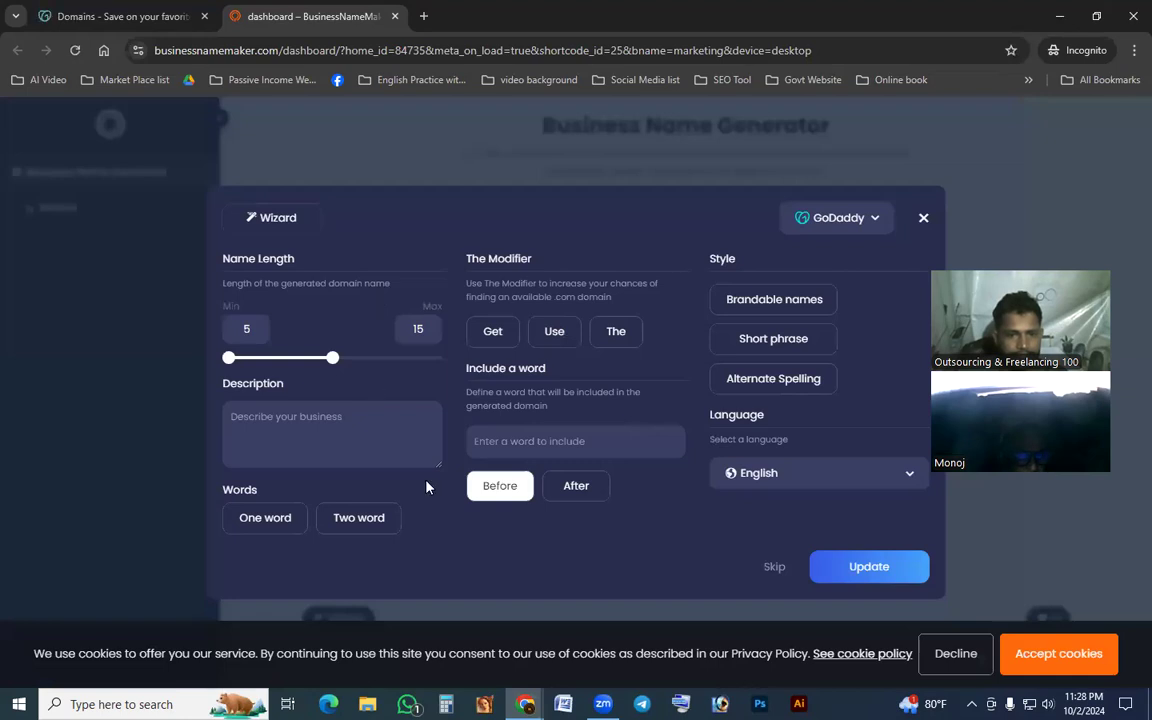
{"action": "left_click", "coordinate": [368, 524]}
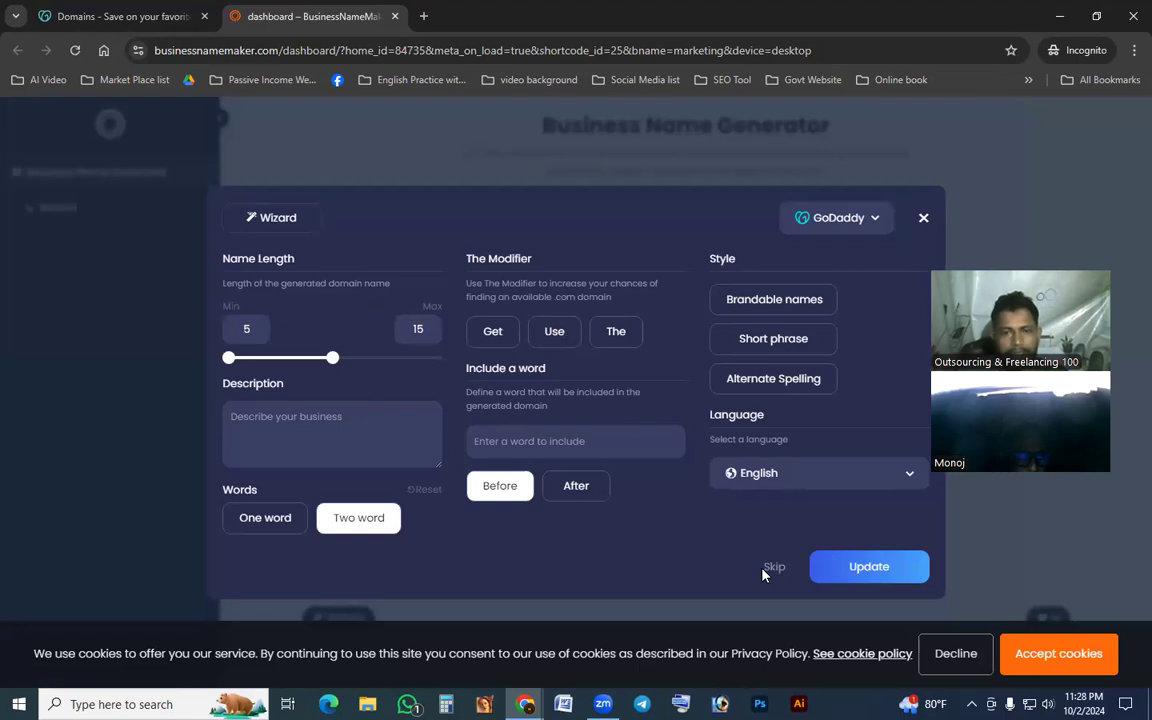
{"action": "left_click", "coordinate": [766, 568]}
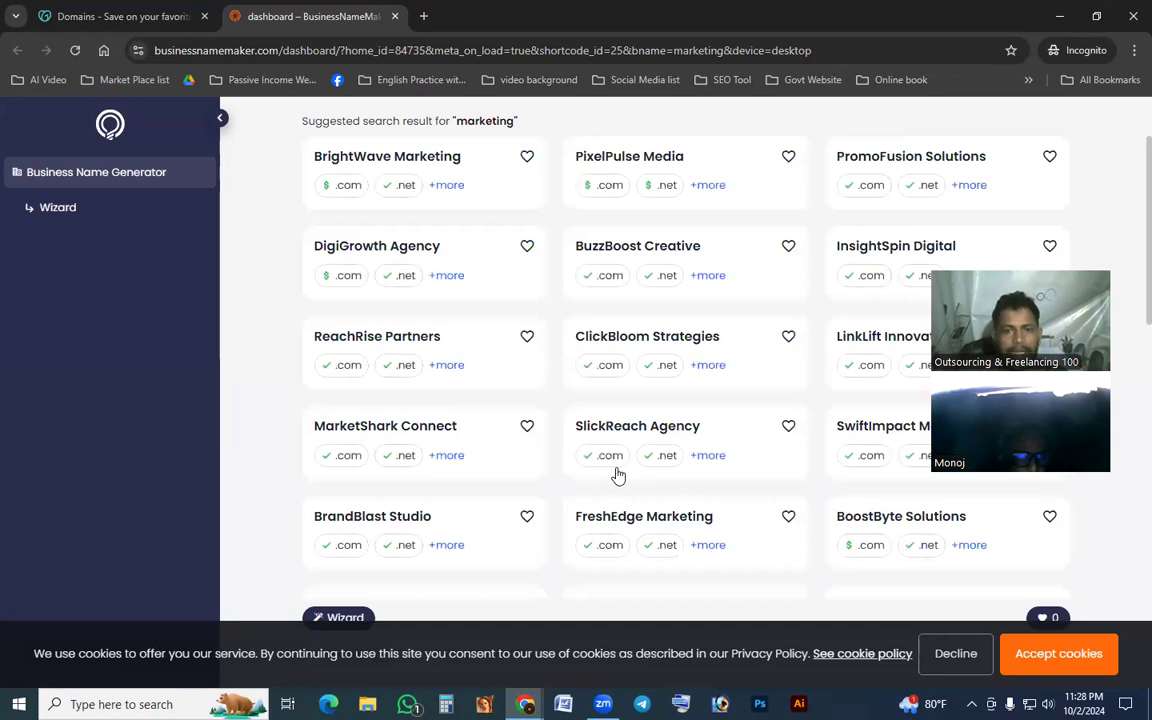
Browse the suggested business names for "marketing" down to the end of the list.
{"action": "scroll", "coordinate": [618, 476], "scroll_direction": "down", "scroll_amount": 2}
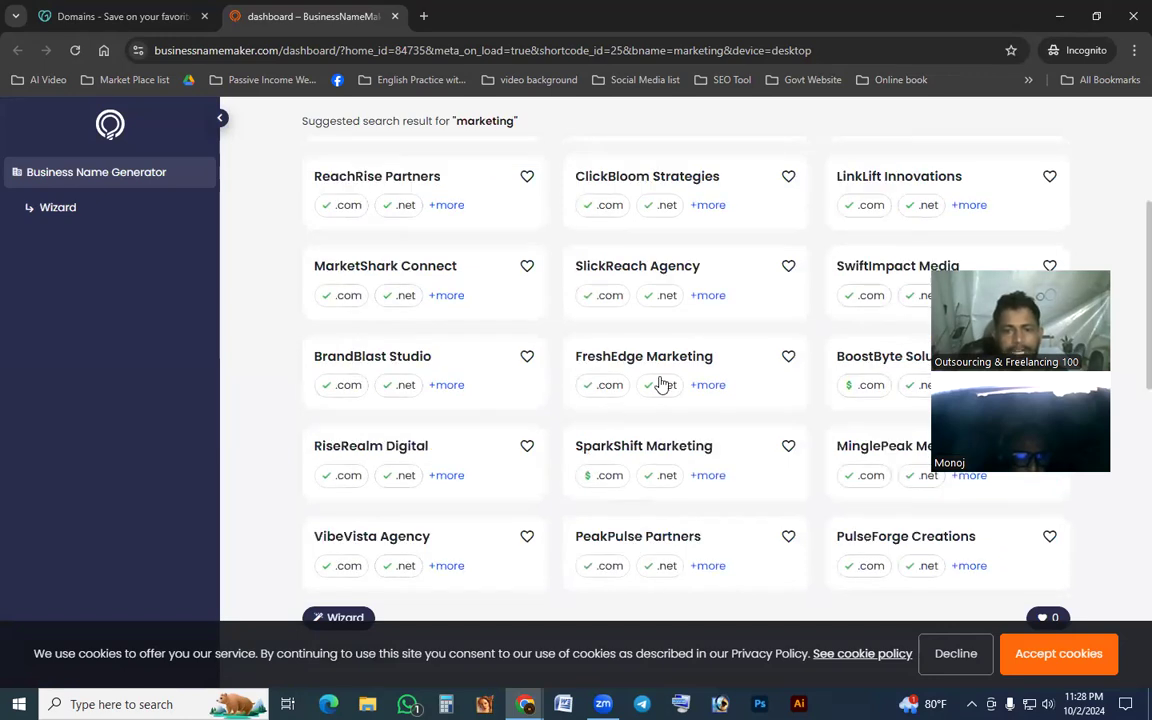
{"action": "scroll", "coordinate": [578, 460], "scroll_direction": "down", "scroll_amount": 1}
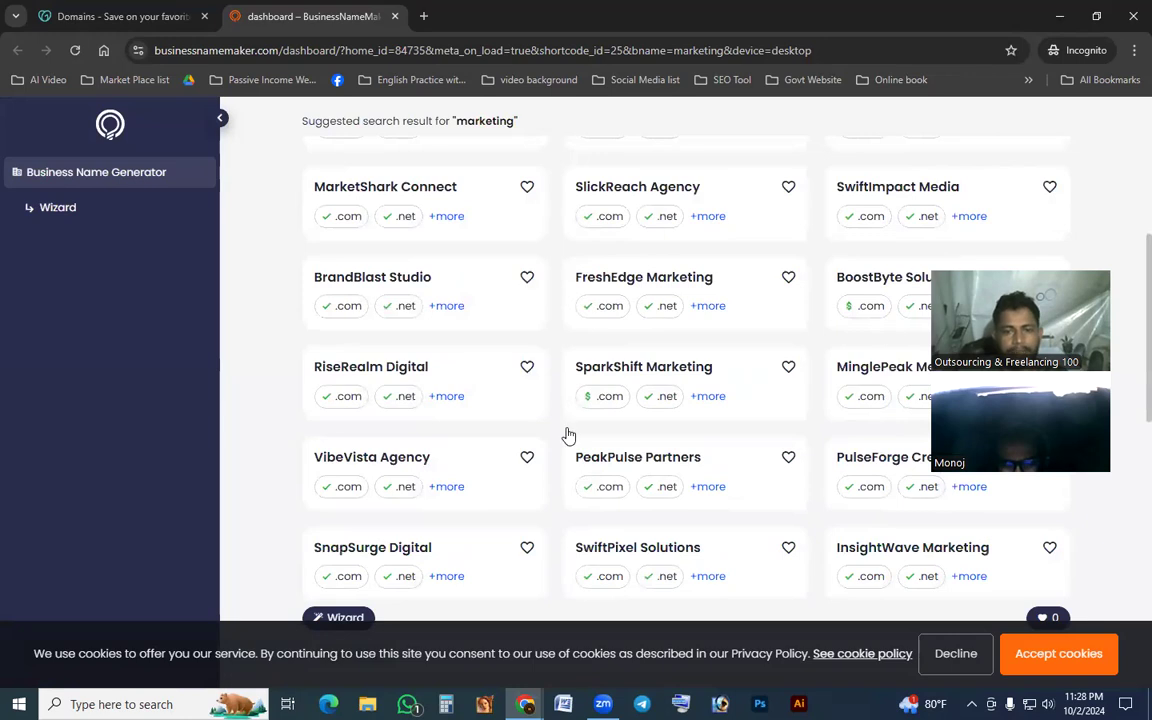
{"action": "scroll", "coordinate": [715, 391], "scroll_direction": "down", "scroll_amount": 2}
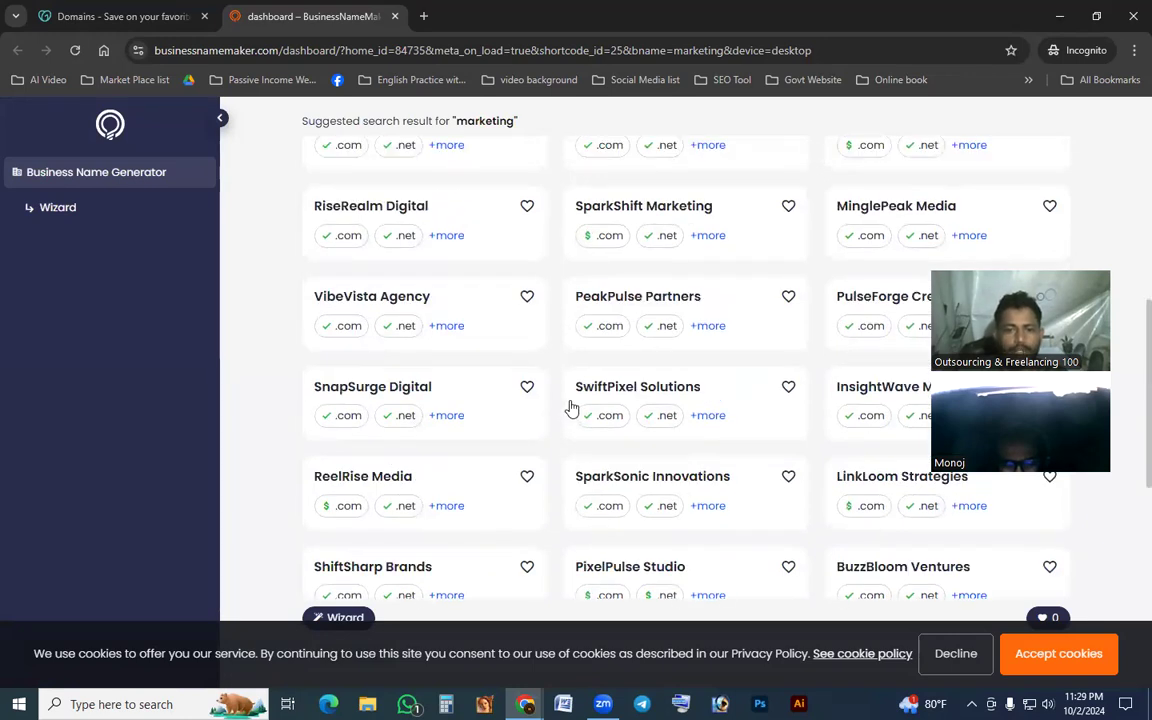
{"action": "scroll", "coordinate": [670, 392], "scroll_direction": "down", "scroll_amount": 1}
{"action": "scroll", "coordinate": [540, 480], "scroll_direction": "down", "scroll_amount": 1}
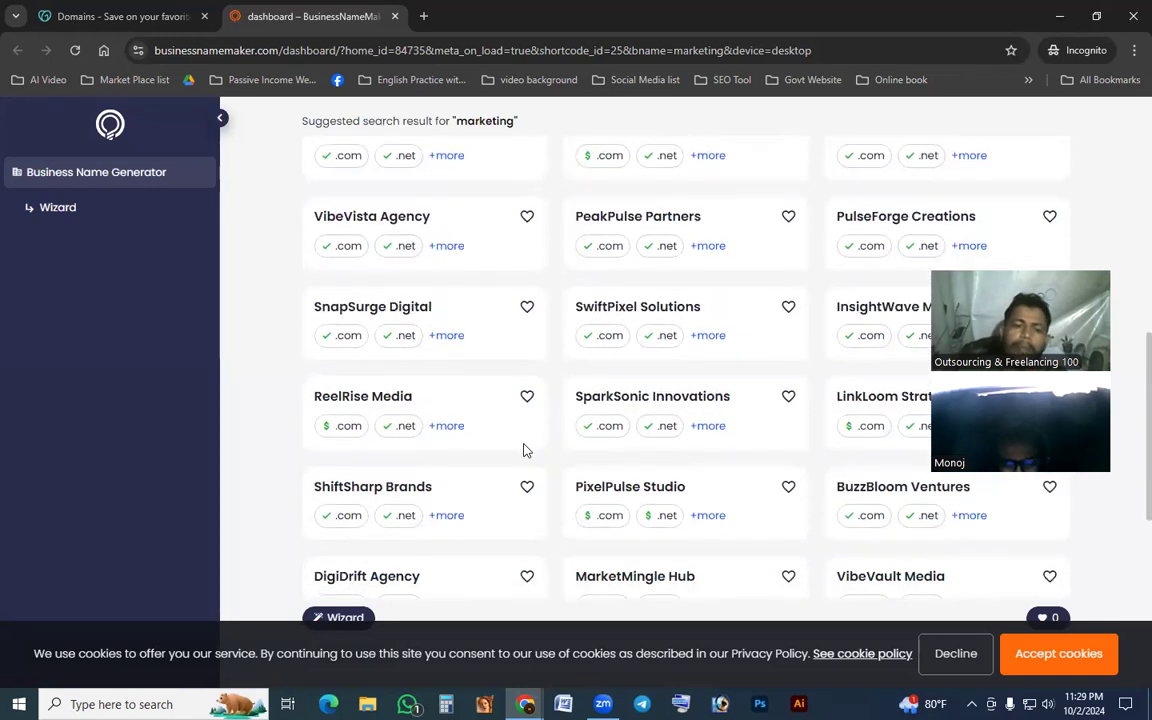
{"action": "scroll", "coordinate": [460, 480], "scroll_direction": "down", "scroll_amount": 2}
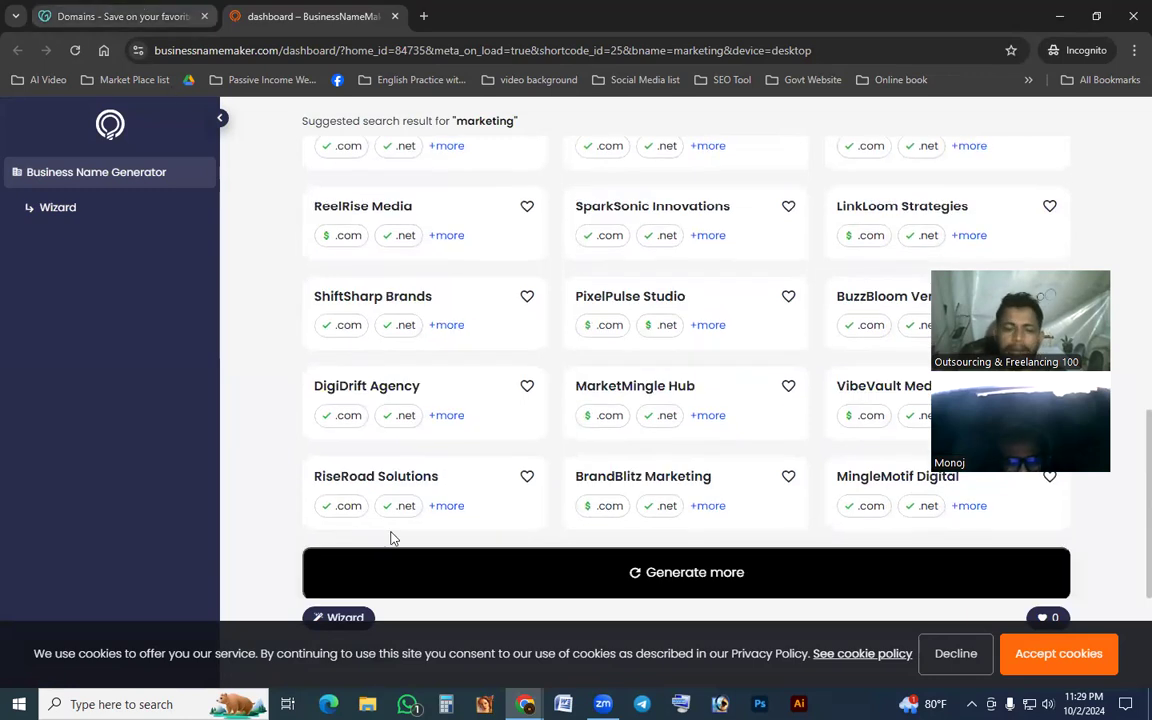
Close the incognito window, return to the course outline page and clear the selection on the businessnamemaker.com address.
{"action": "left_click", "coordinate": [1130, 17]}
{"action": "key", "text": "ctrl+1"}
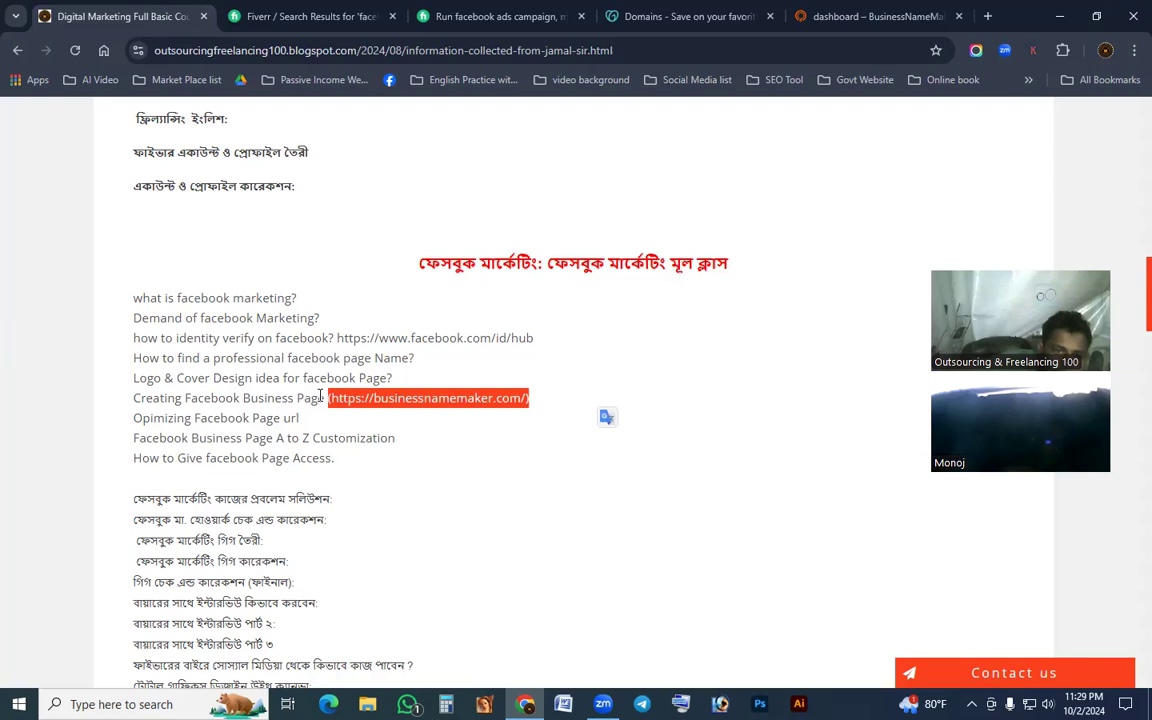
{"action": "left_click", "coordinate": [411, 379]}
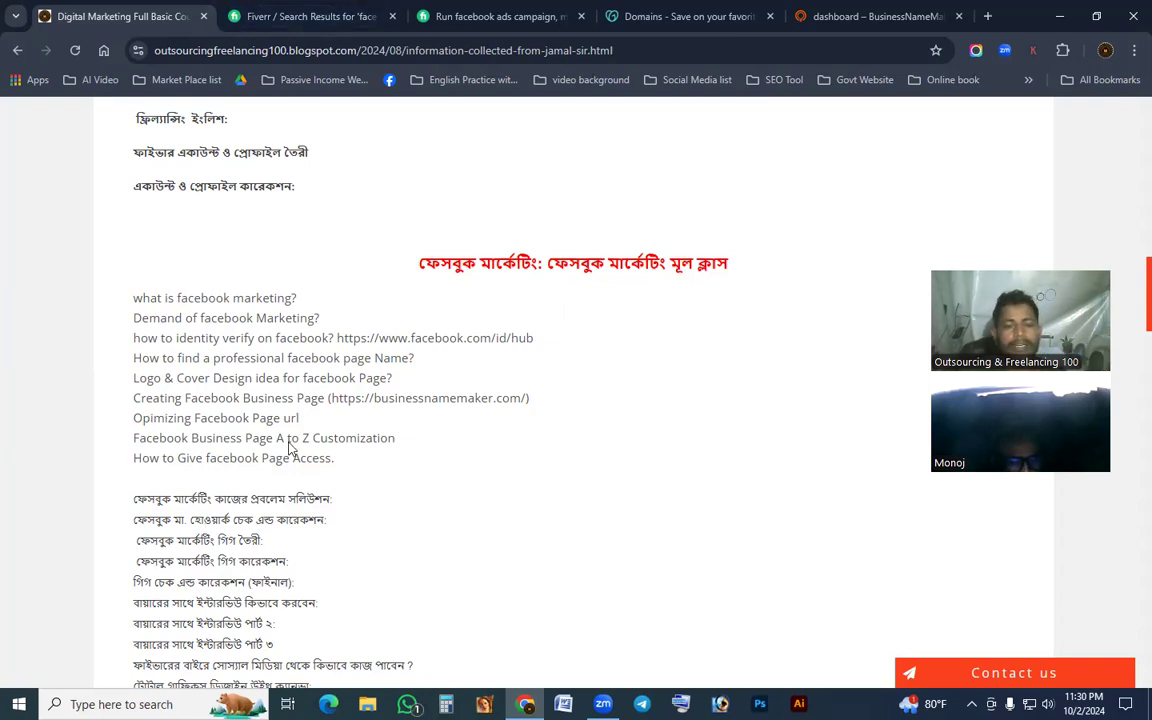
Open canva.com in a new browser tab.
{"action": "left_click", "coordinate": [986, 17]}
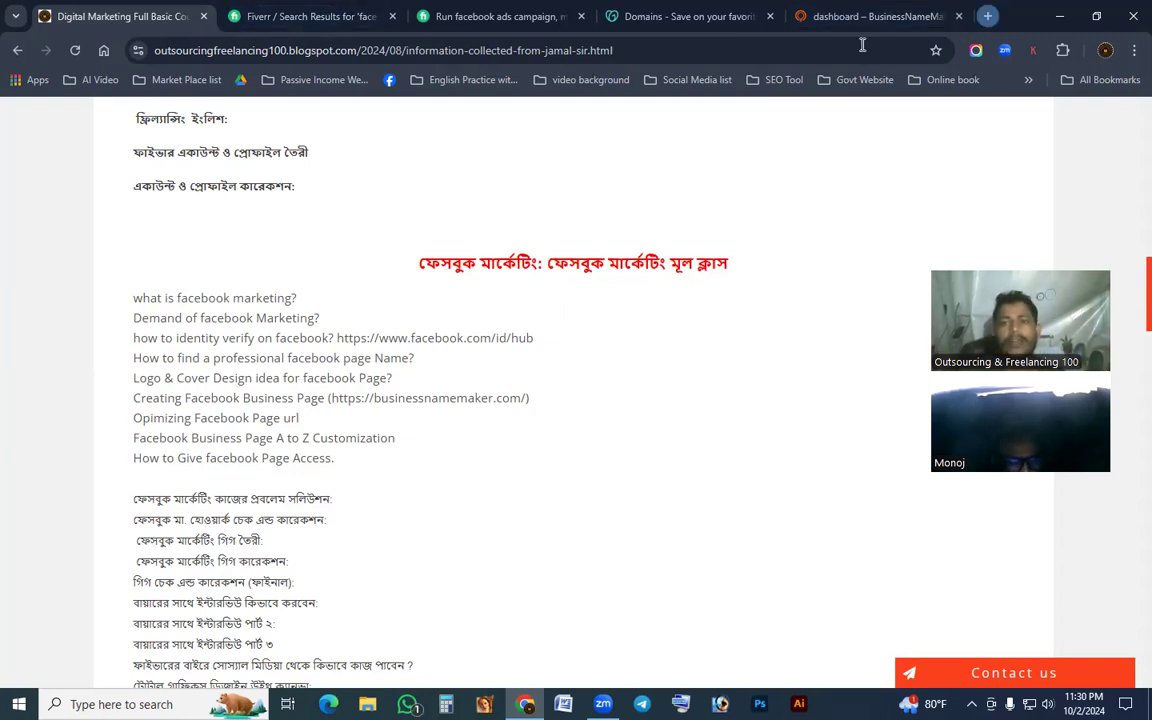
{"action": "type", "text": "can"}
{"action": "key", "text": "Return"}
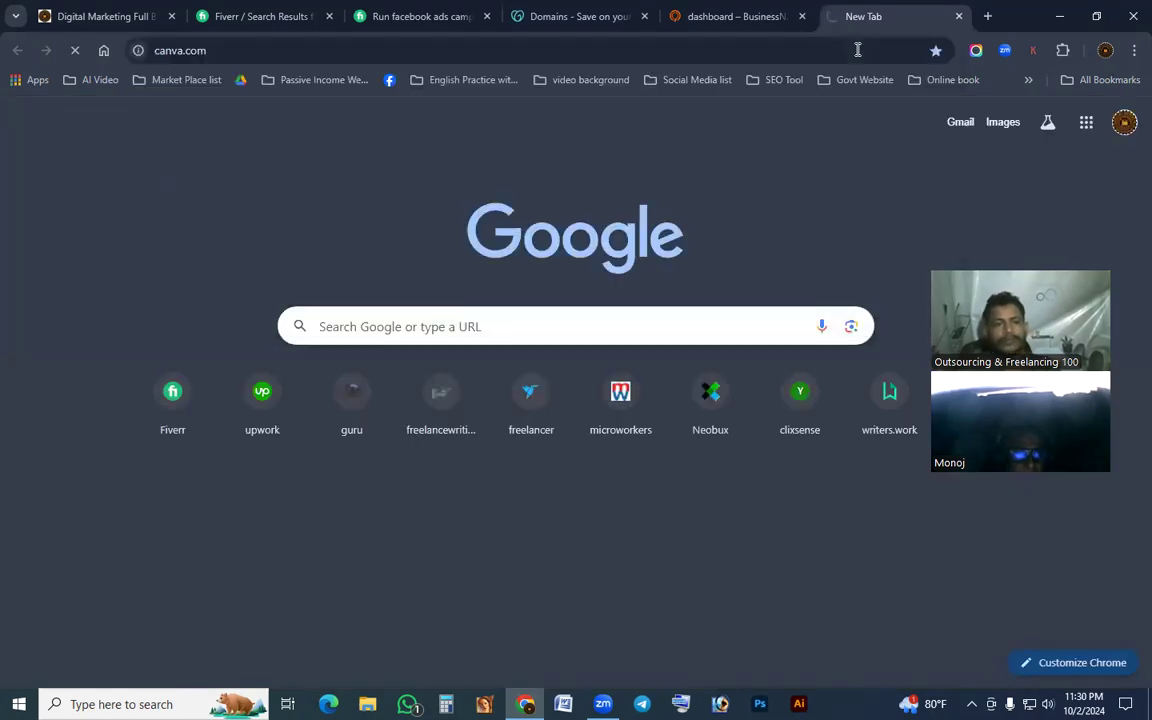